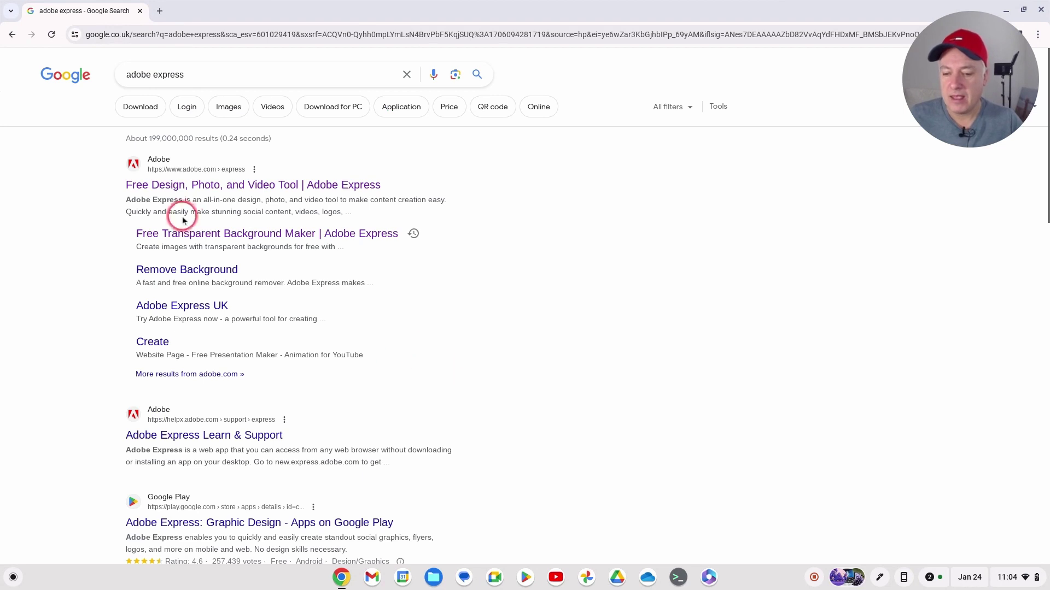
- Open the Free Design, Photo, and Video Tool | Adobe Express result from Google
{"action": "left_click", "coordinate": [230, 184]}
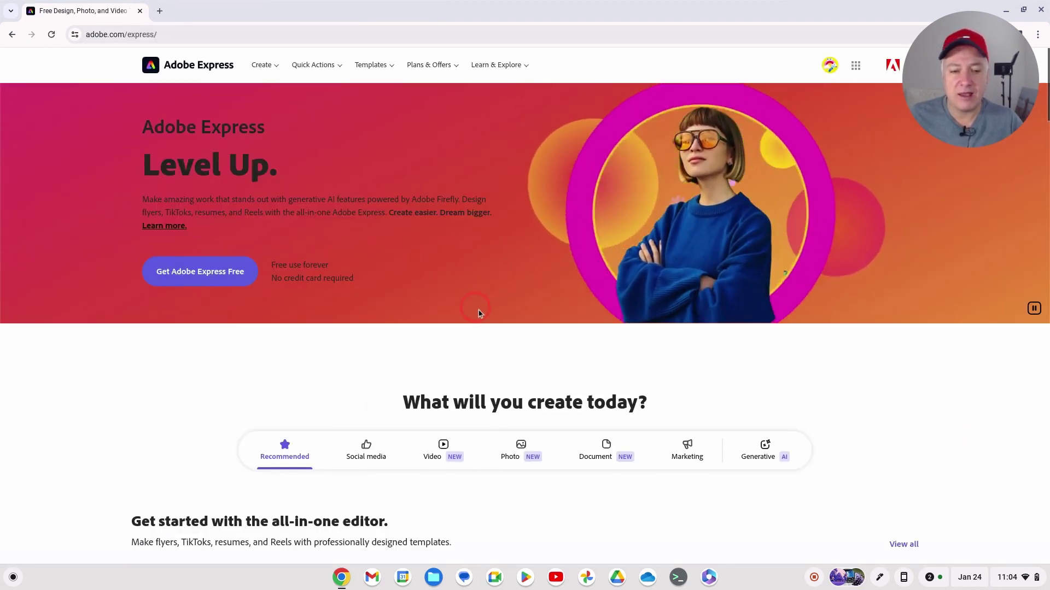
- Launch the free Adobe Express web app with Get Adobe Express Free
{"action": "left_click", "coordinate": [923, 90]}
{"action": "left_click_drag", "start_coordinate": [922, 90], "coordinate": [33, 442]}
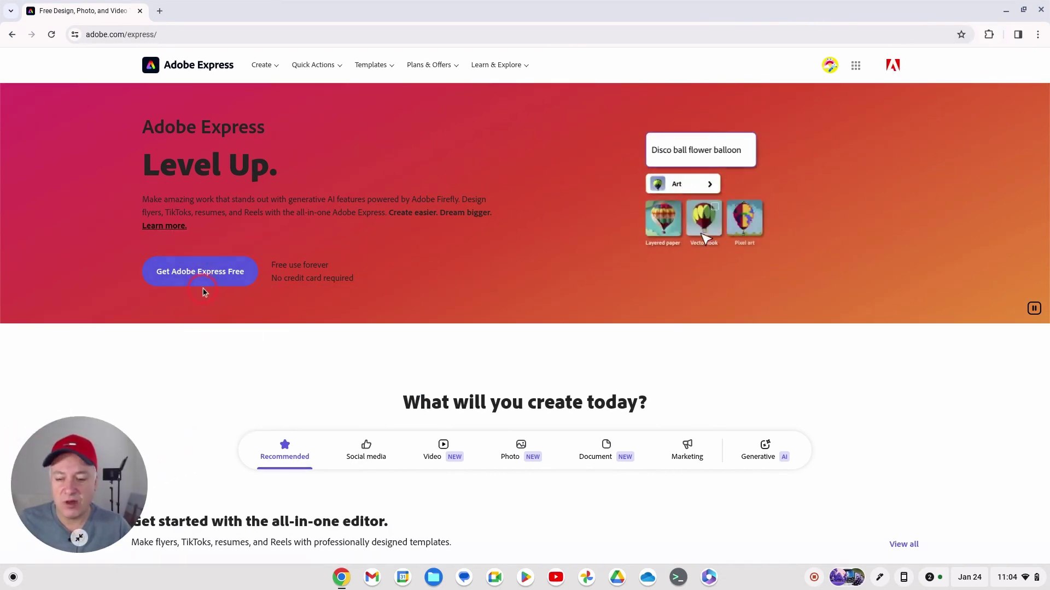
{"action": "left_click", "coordinate": [217, 284]}
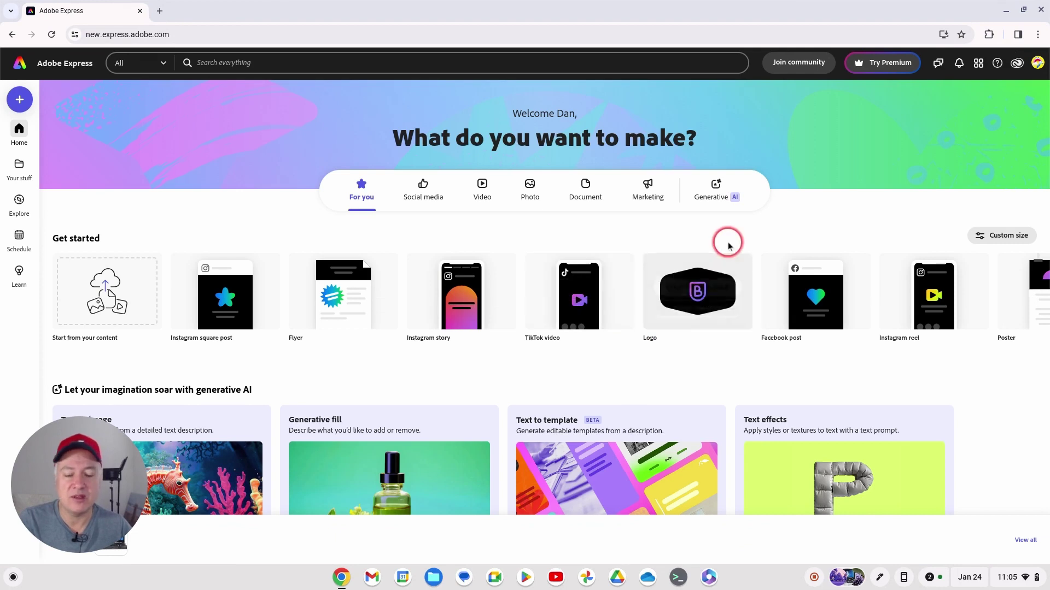
- Reach the signed-in Adobe Express home page and open the Files app from the shelf
{"action": "mouse_move", "coordinate": [694, 304]}
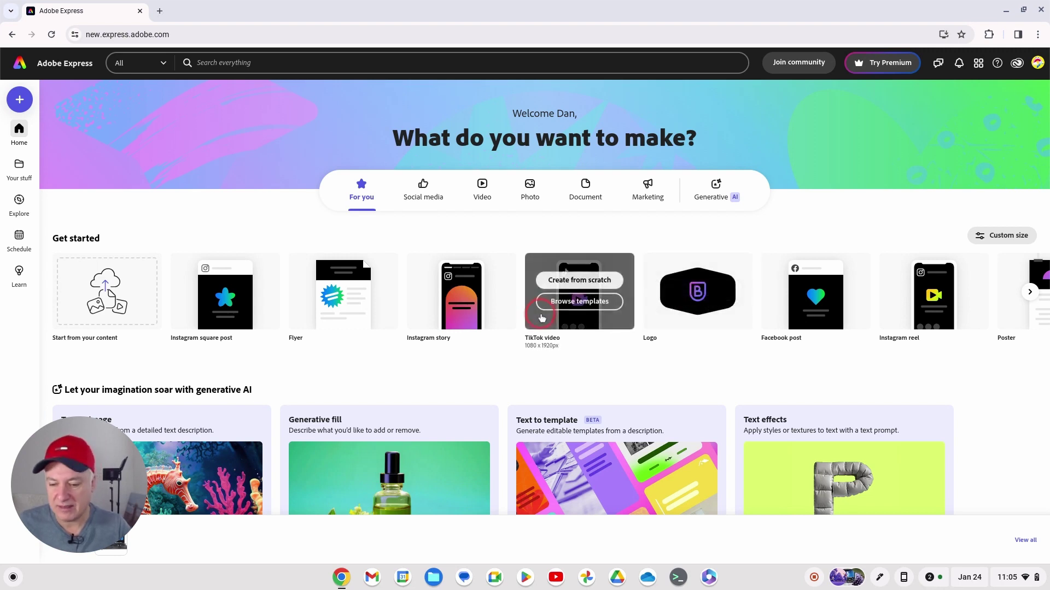
{"action": "left_click_drag", "start_coordinate": [66, 502], "coordinate": [853, 192]}
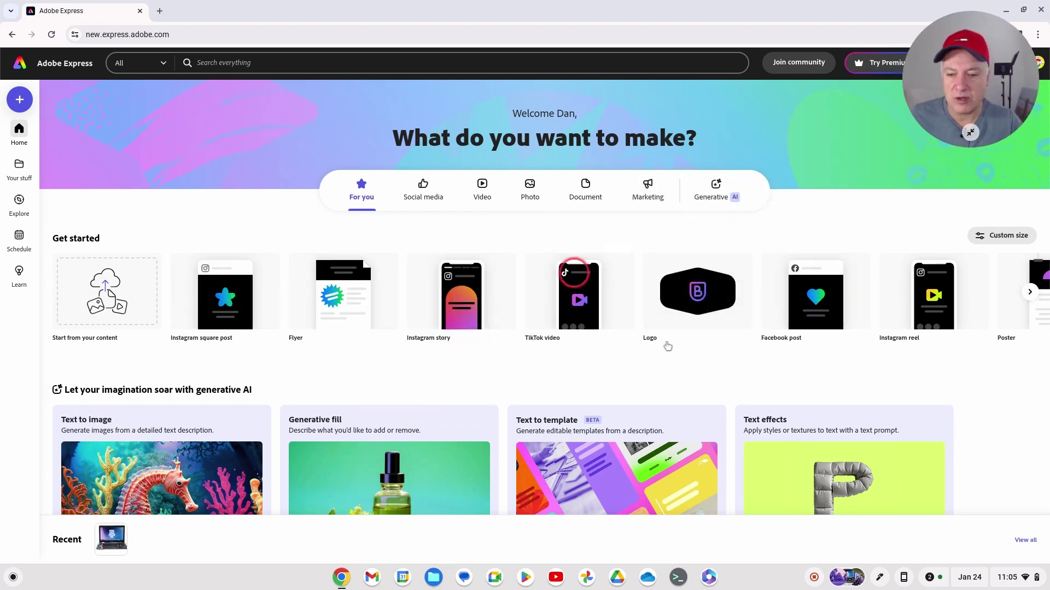
{"action": "mouse_move", "coordinate": [747, 350]}
{"action": "mouse_move", "coordinate": [784, 348]}
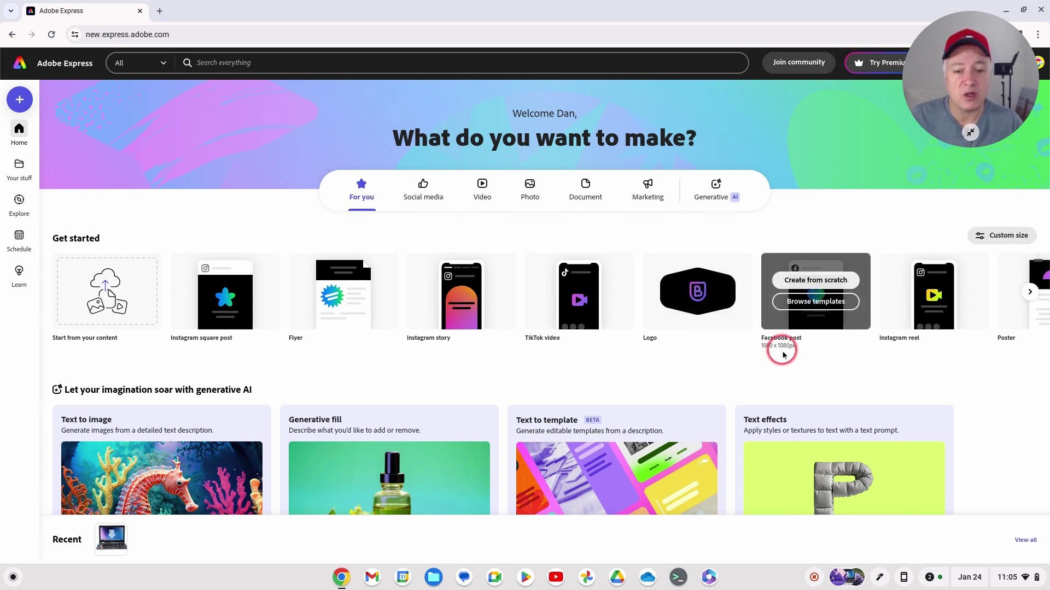
{"action": "left_click", "coordinate": [737, 361]}
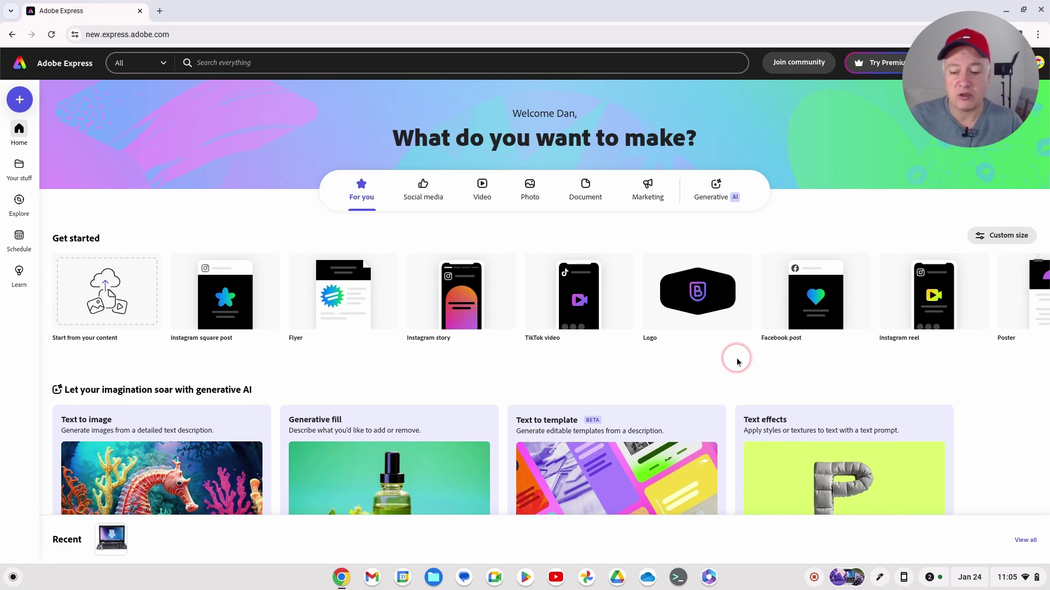
{"action": "left_click", "coordinate": [432, 579]}
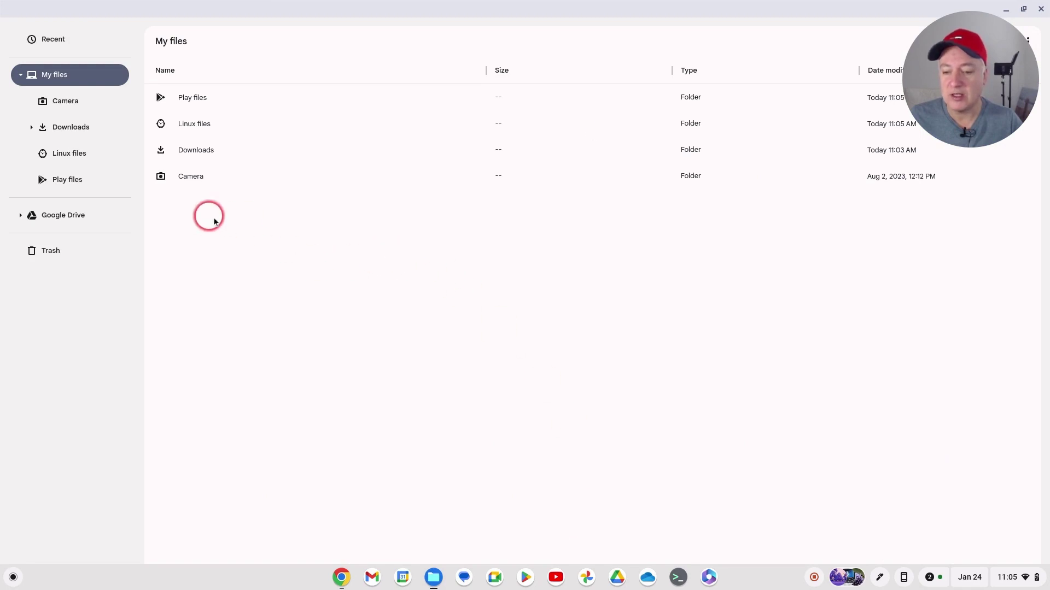
- Open Downloads, view hover-fly-8135298_1280.jpg full-screen, then close the viewer
{"action": "double_click", "coordinate": [198, 152]}
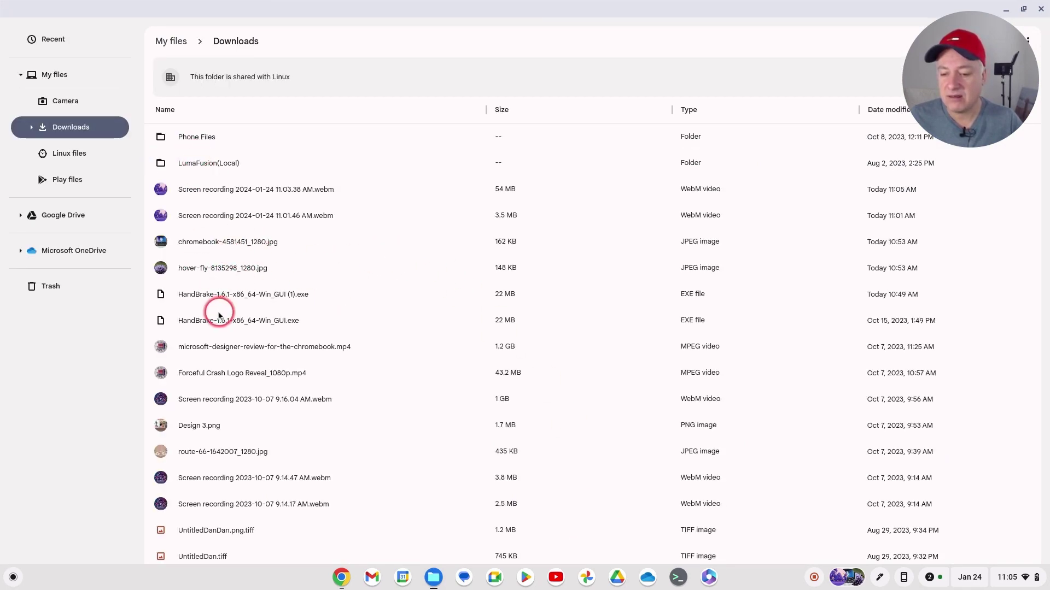
{"action": "double_click", "coordinate": [202, 269]}
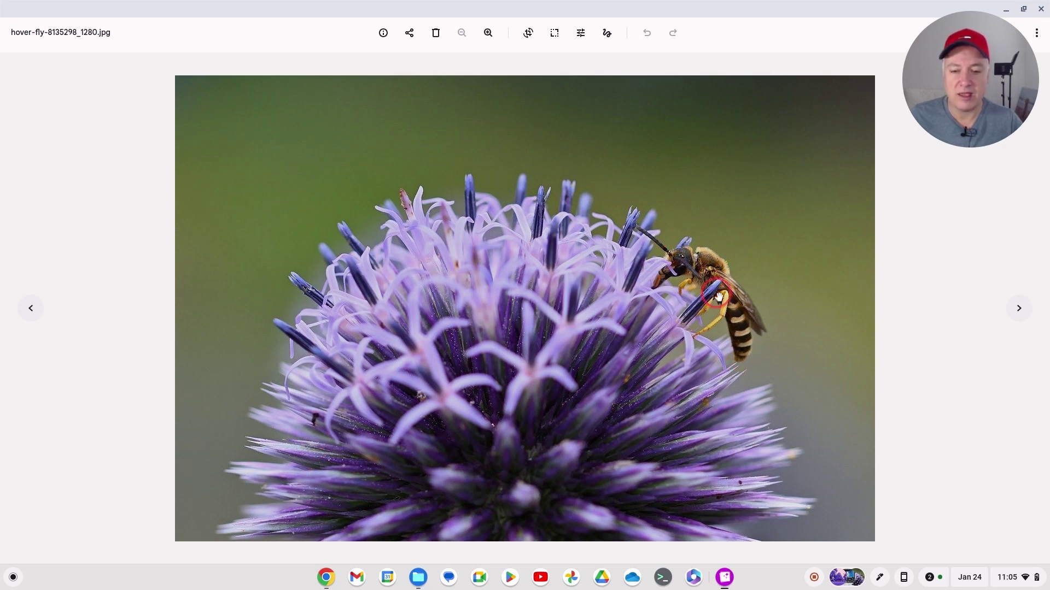
{"action": "left_click", "coordinate": [1041, 9]}
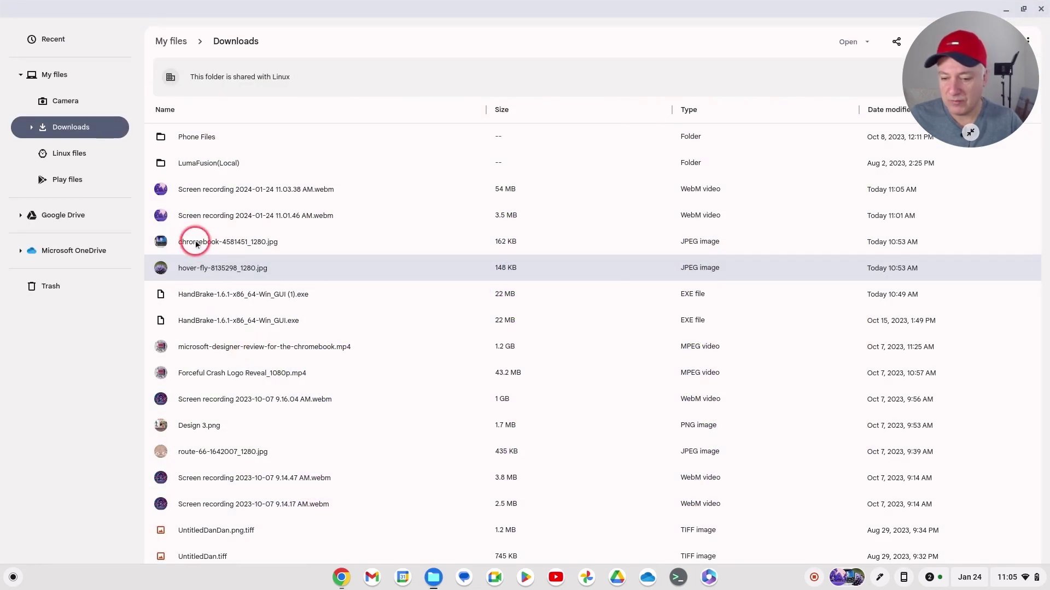
- Preview chromebook-4581451_1280.jpg, close it, and switch back to the Adobe Express browser window
{"action": "double_click", "coordinate": [196, 243]}
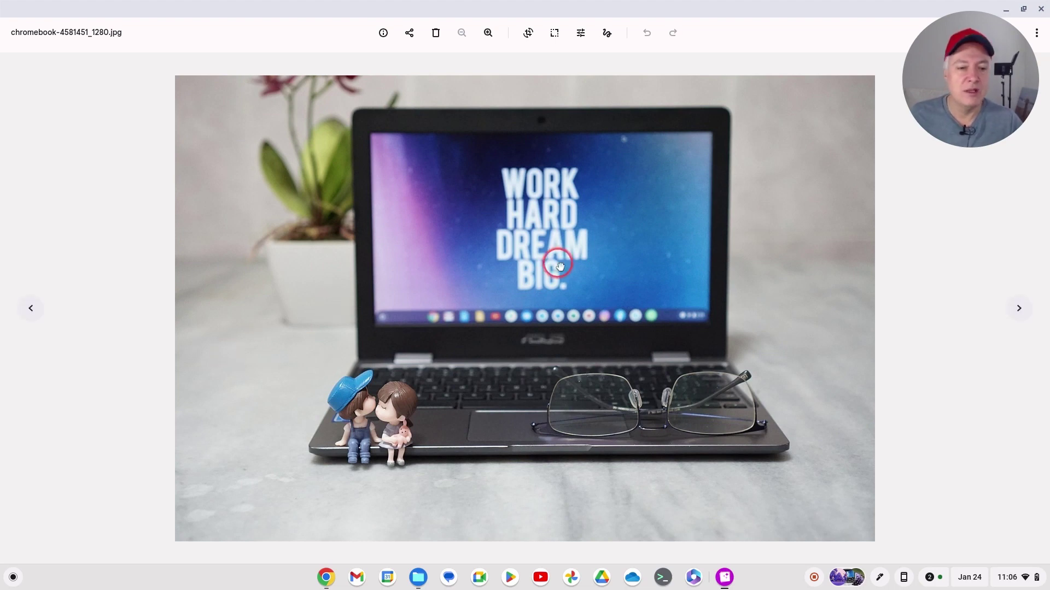
{"action": "left_click", "coordinate": [1040, 10]}
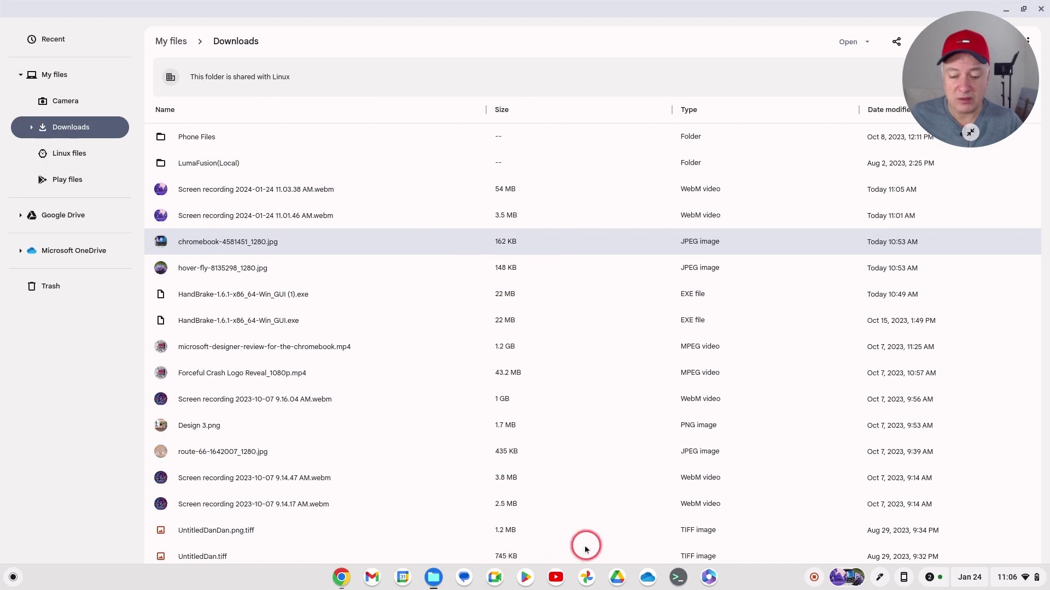
{"action": "left_click", "coordinate": [342, 578]}
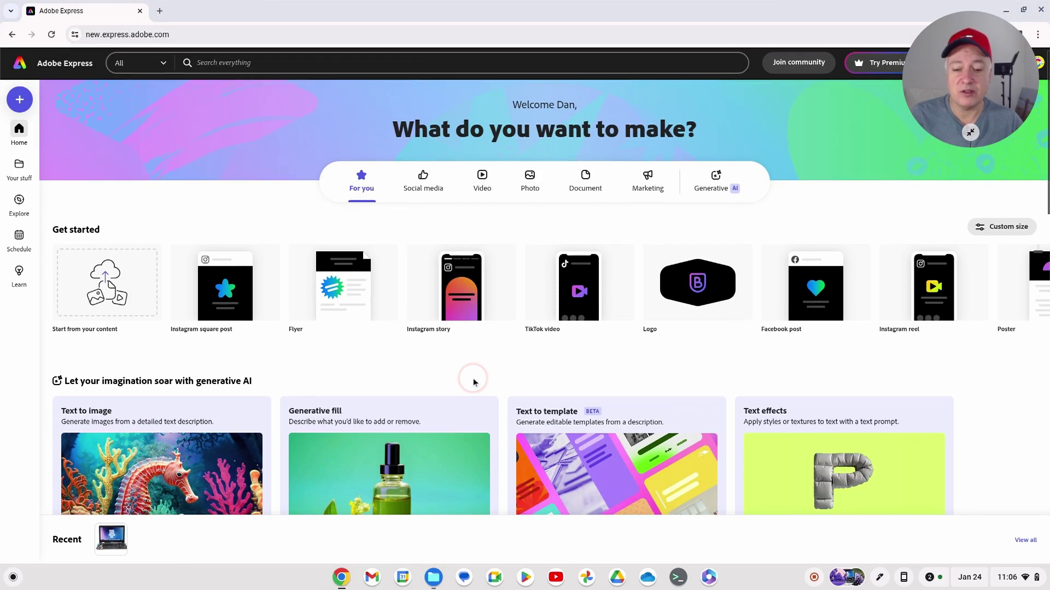
{"action": "scroll", "coordinate": [473, 381], "scroll_direction": "down", "scroll_amount": 2}
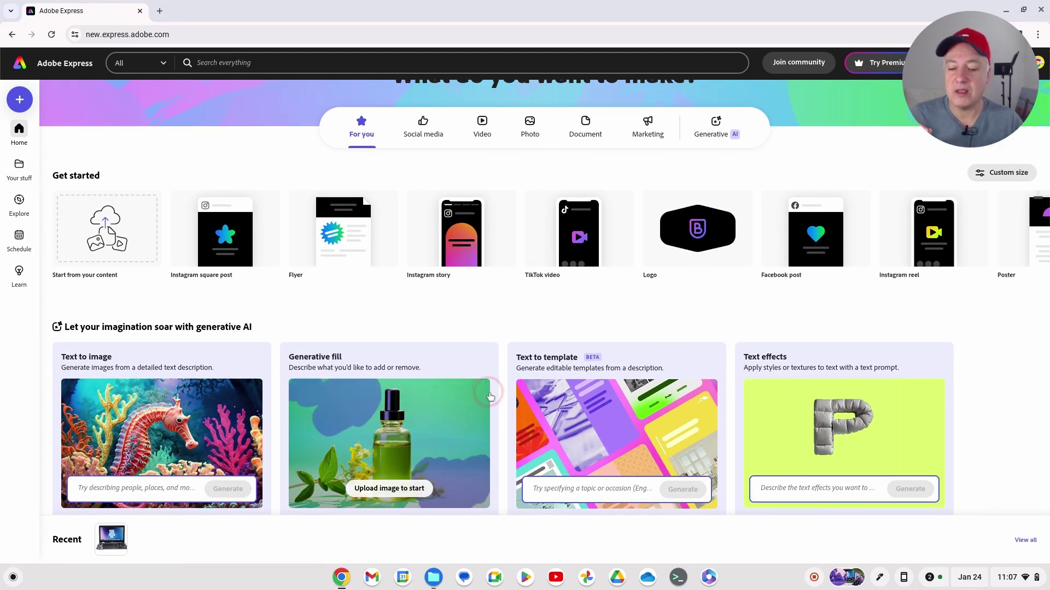
{"action": "left_click", "coordinate": [503, 413]}
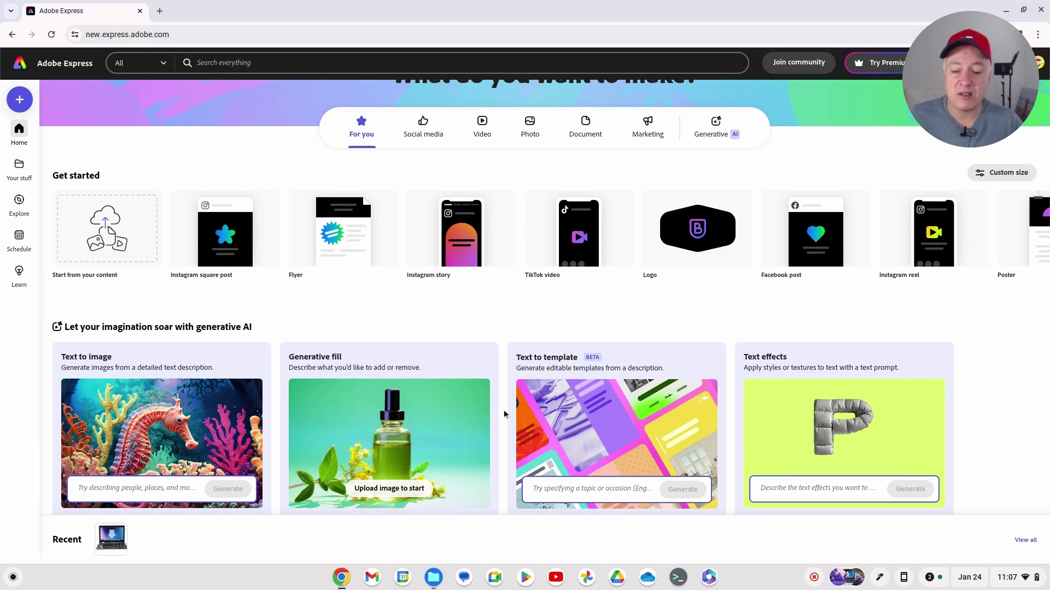
{"action": "scroll", "coordinate": [348, 327], "scroll_direction": "down", "scroll_amount": 5}
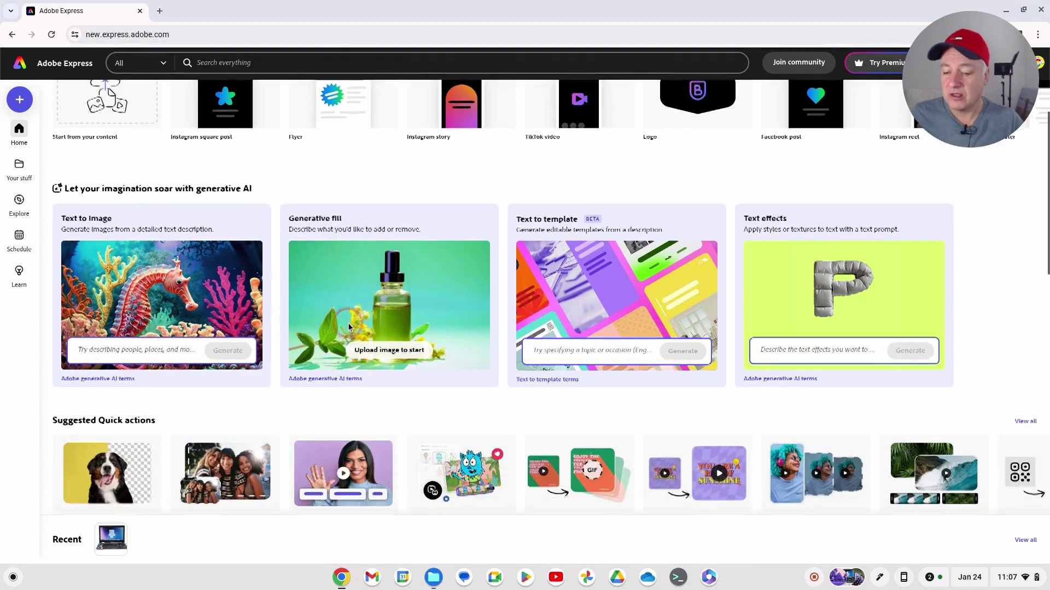
{"action": "scroll", "coordinate": [349, 326], "scroll_direction": "up", "scroll_amount": 5}
{"action": "scroll", "coordinate": [349, 326], "scroll_direction": "down", "scroll_amount": 2}
{"action": "scroll", "coordinate": [349, 327], "scroll_direction": "down", "scroll_amount": 2}
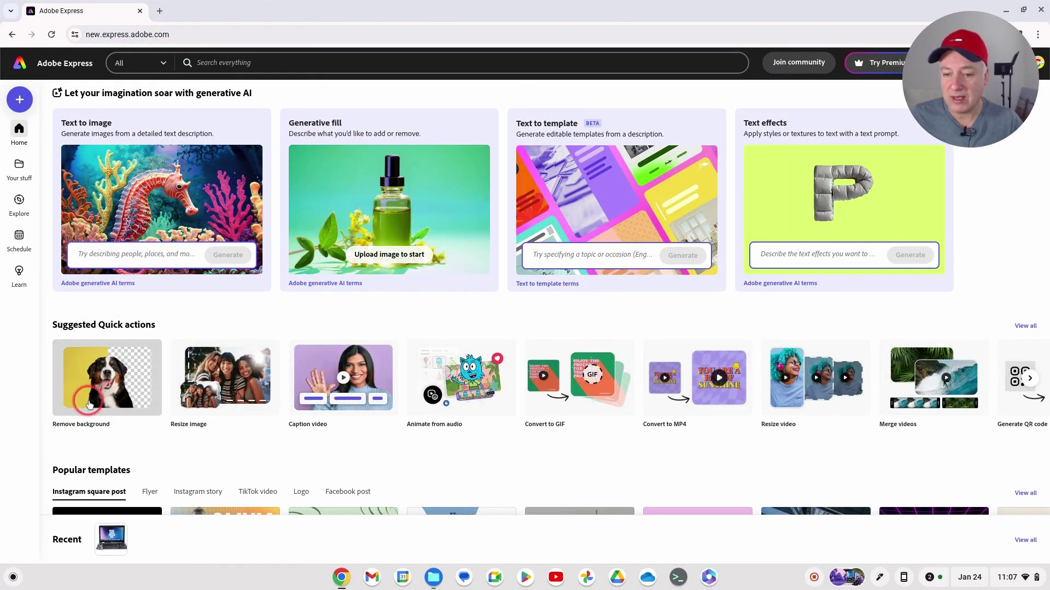
{"action": "scroll", "coordinate": [273, 372], "scroll_direction": "up", "scroll_amount": 5}
{"action": "scroll", "coordinate": [410, 403], "scroll_direction": "down", "scroll_amount": 10}
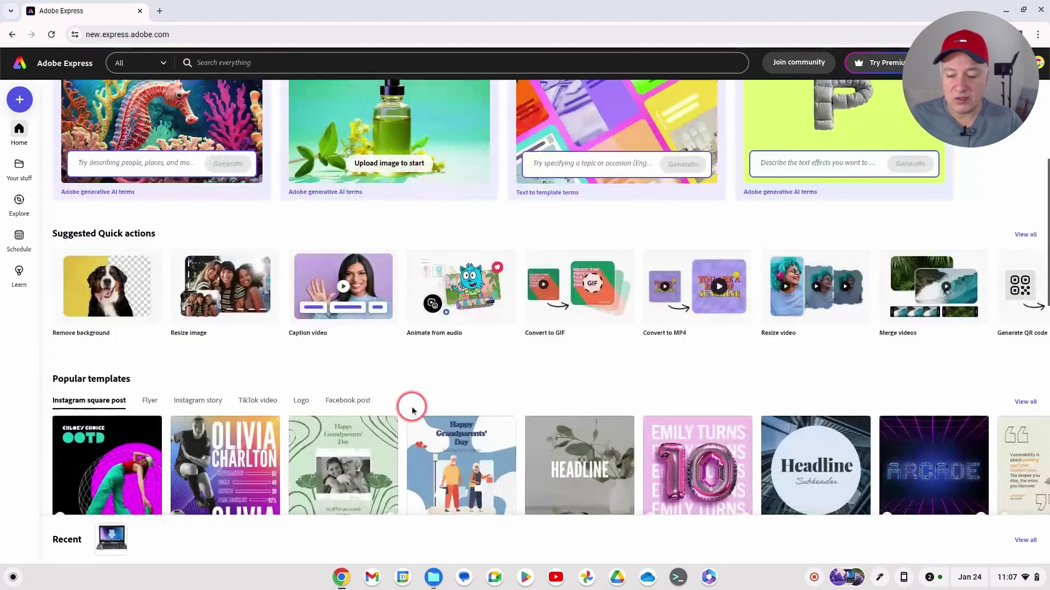
{"action": "scroll", "coordinate": [410, 403], "scroll_direction": "up", "scroll_amount": 10}
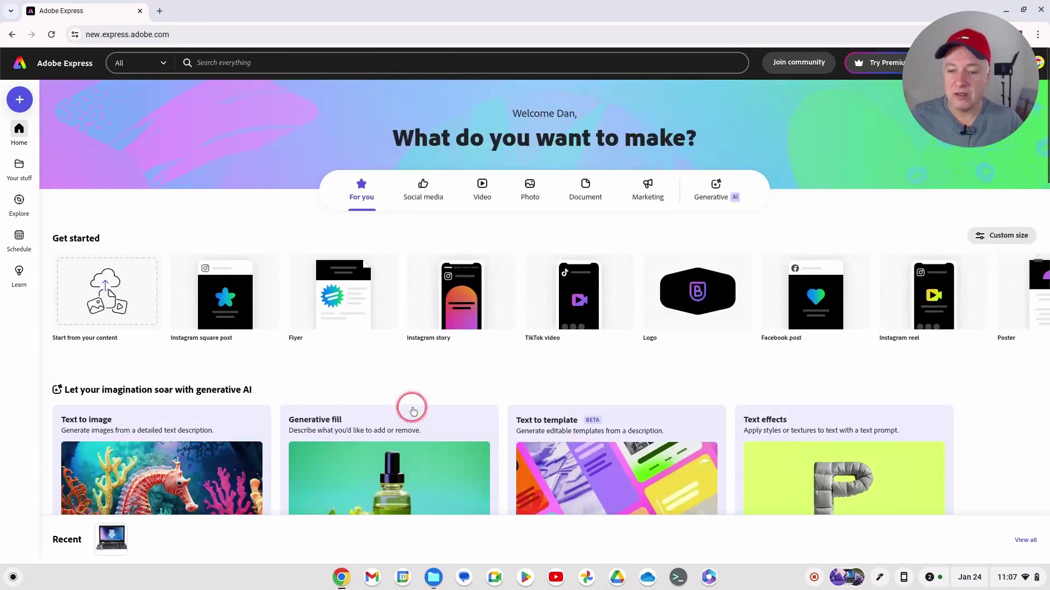
- Search Adobe Express for 'remove', open the Remove background tool, then close it
{"action": "left_click", "coordinate": [268, 63]}
{"action": "type", "text": "remove"}
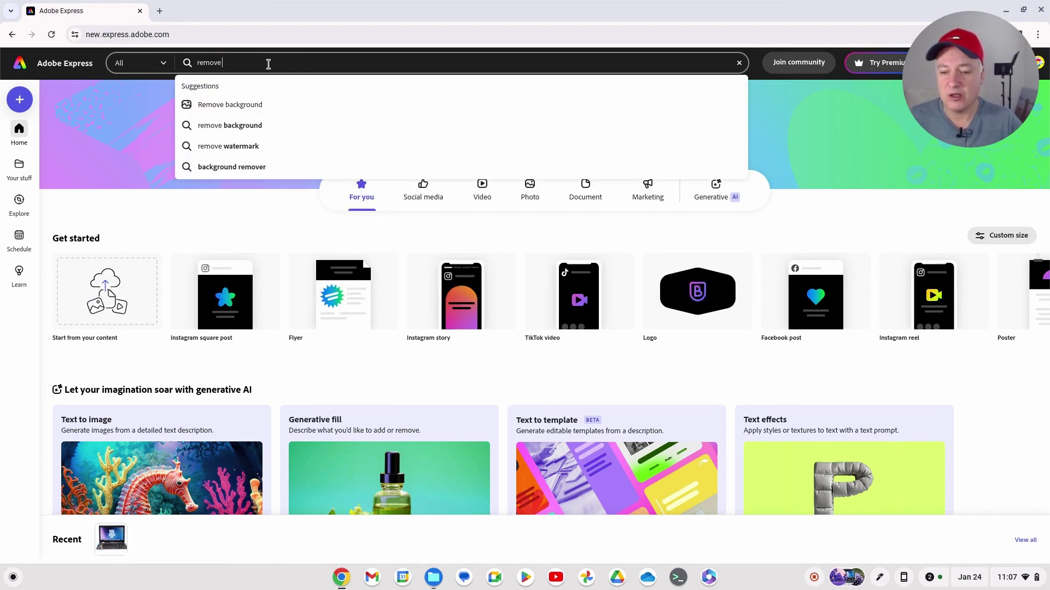
{"action": "left_click", "coordinate": [245, 109]}
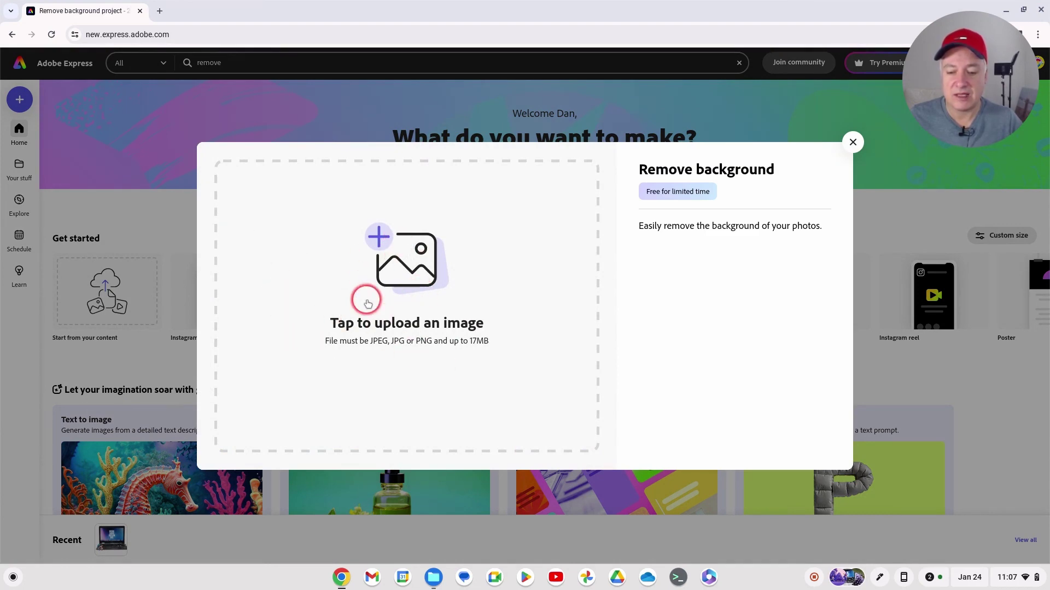
{"action": "left_click", "coordinate": [853, 143]}
- Open the Remove background quick action's file picker on the Downloads folder
{"action": "scroll", "coordinate": [520, 270], "scroll_direction": "down", "scroll_amount": 10}
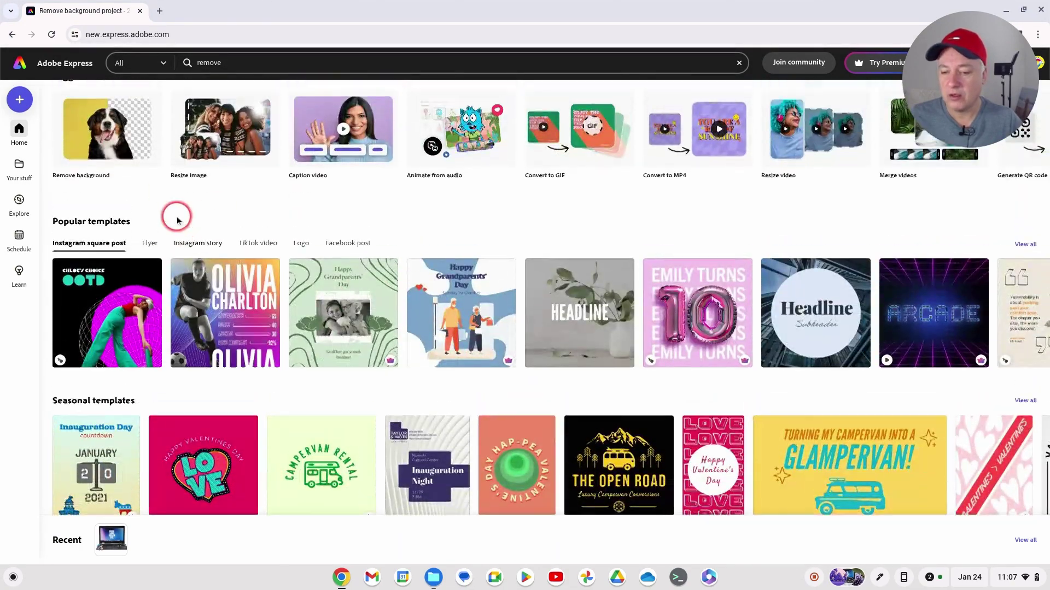
{"action": "scroll", "coordinate": [177, 219], "scroll_direction": "up", "scroll_amount": 1}
{"action": "left_click", "coordinate": [71, 205]}
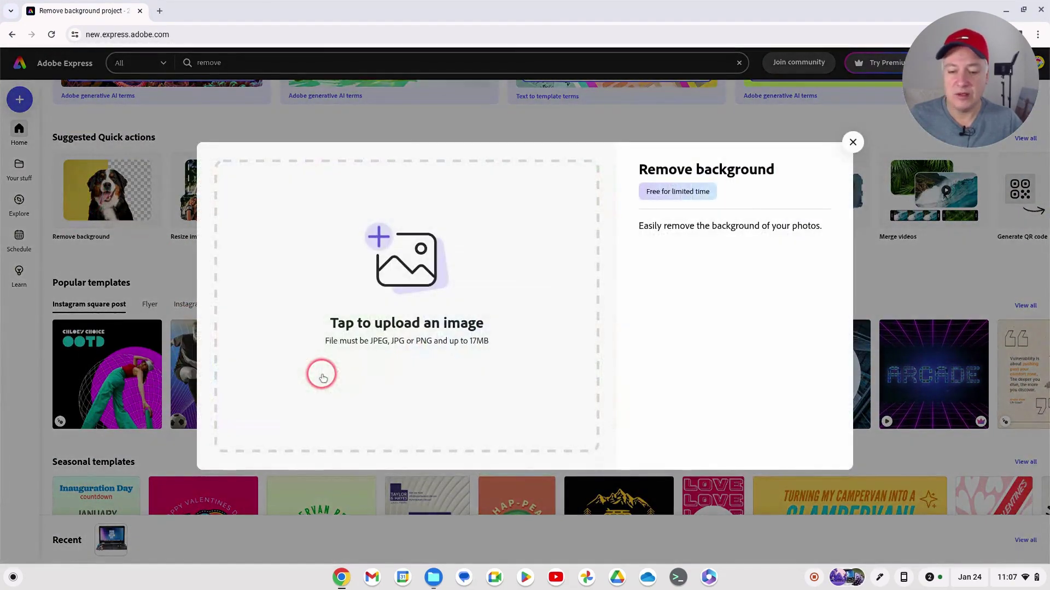
{"action": "left_click", "coordinate": [394, 249]}
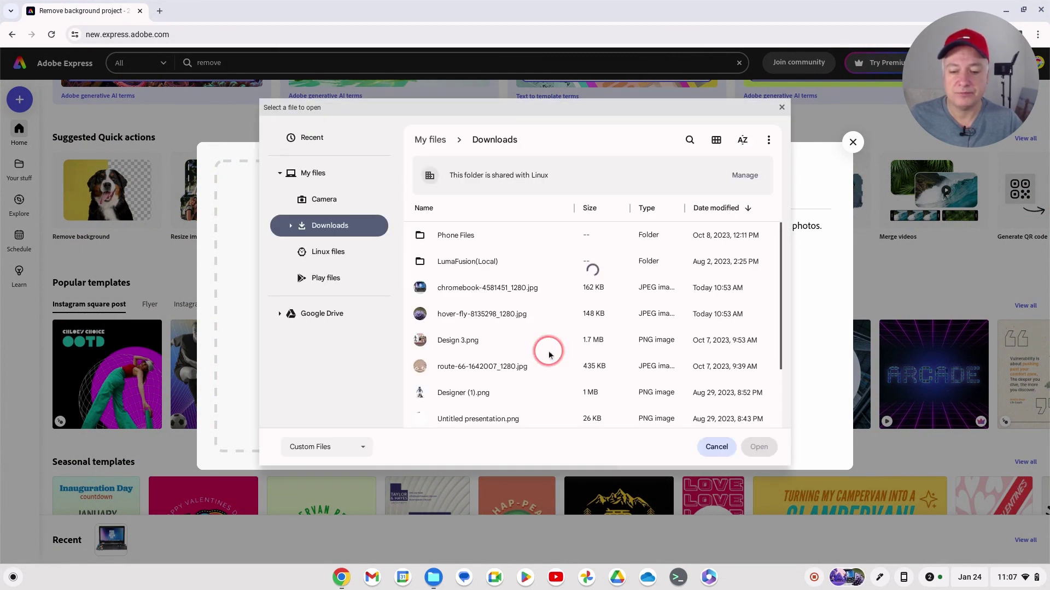
- Upload hover-fly-8135298_1280.jpg, remove its background, and download hover-fly-8135298_1280.png
{"action": "left_click", "coordinate": [459, 314]}
{"action": "left_click", "coordinate": [758, 446]}
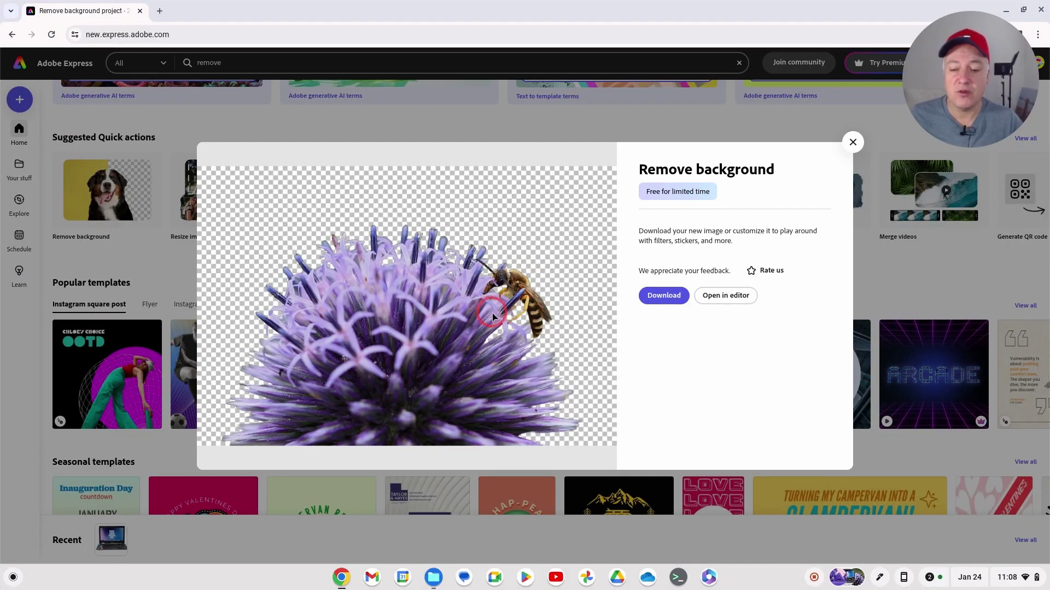
{"action": "left_click", "coordinate": [654, 297]}
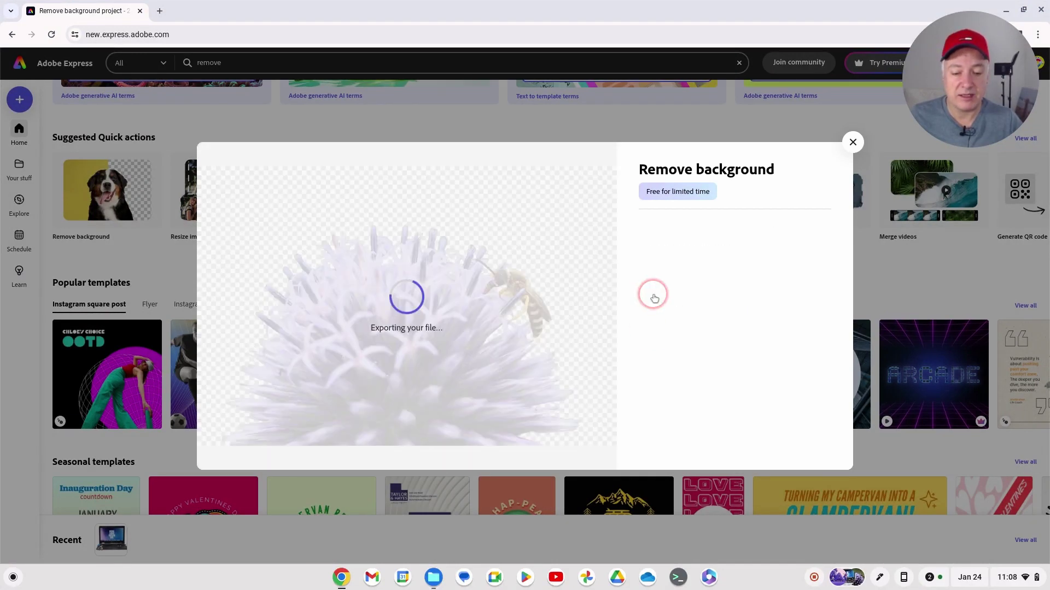
{"action": "left_click", "coordinate": [853, 144]}
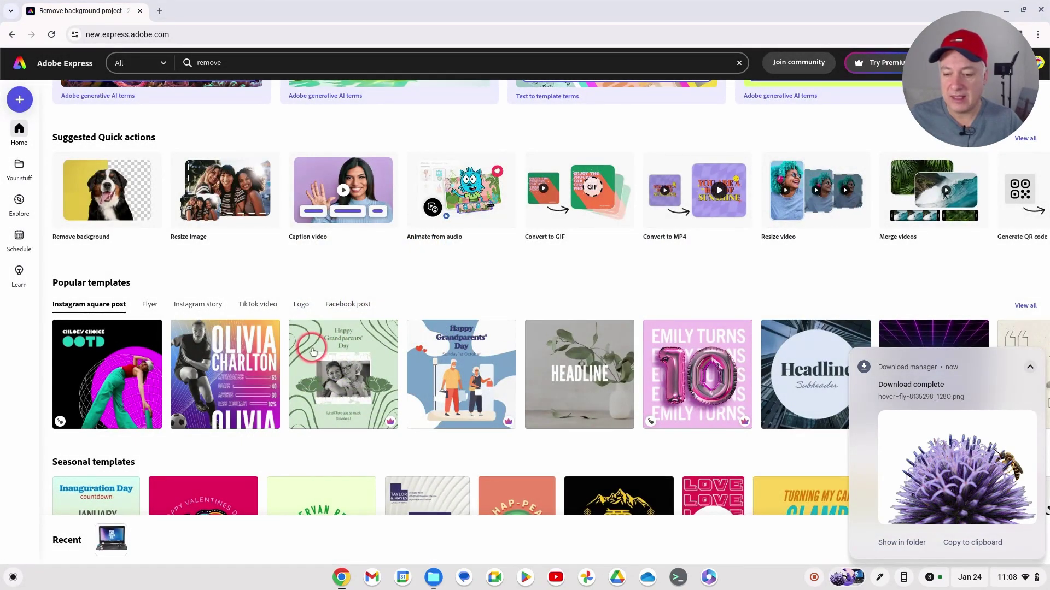
- Upload chromebook-4581451_1280.jpg to Remove background and download chromebook-4581451_1280.png
{"action": "left_click", "coordinate": [118, 165]}
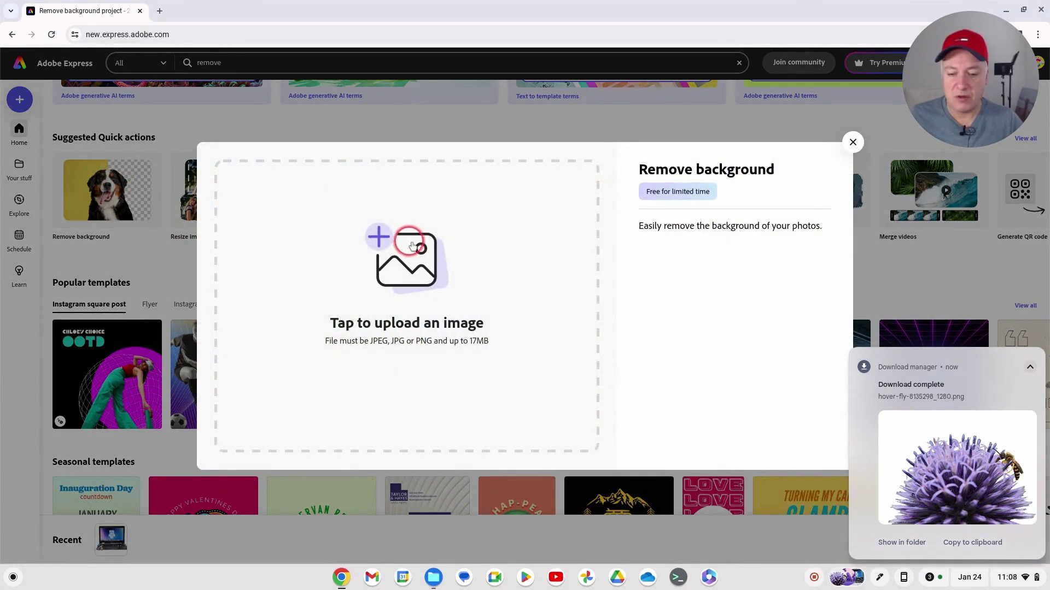
{"action": "left_click", "coordinate": [396, 253]}
{"action": "scroll", "coordinate": [535, 310], "scroll_direction": "down", "scroll_amount": 1}
{"action": "double_click", "coordinate": [473, 295]}
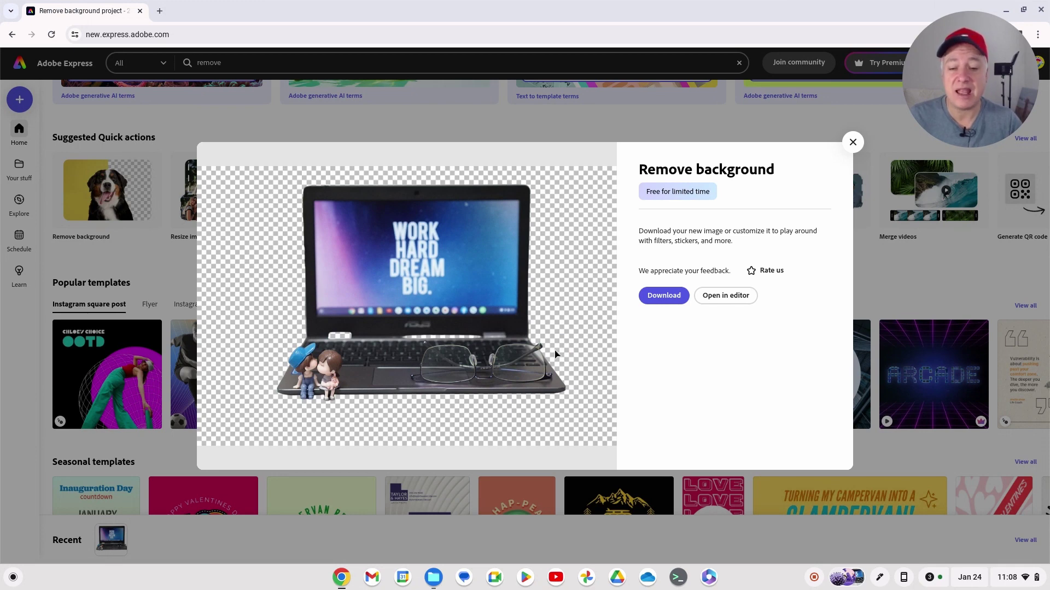
{"action": "left_click", "coordinate": [664, 296]}
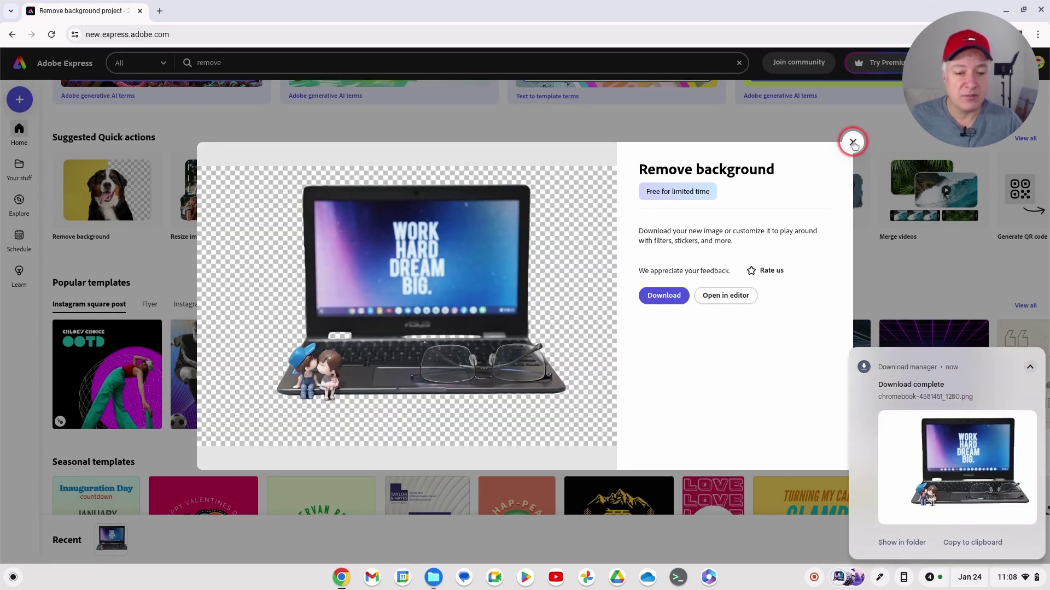
{"action": "left_click", "coordinate": [853, 142]}
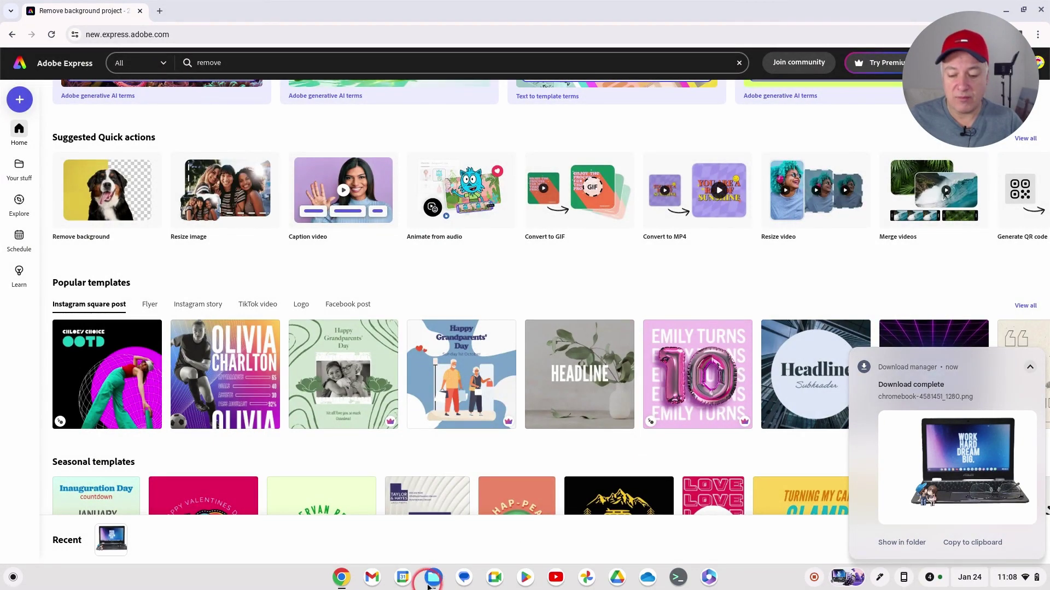
- Preview the chromebook PNG cutout in Downloads, then the original chromebook JPG for comparison
{"action": "left_click", "coordinate": [432, 578]}
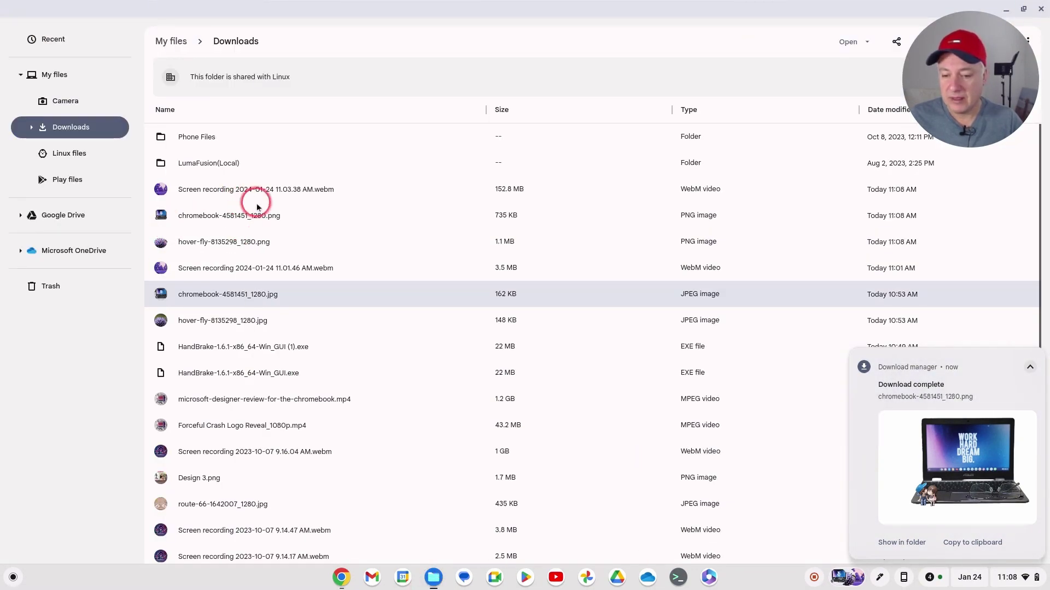
{"action": "left_click", "coordinate": [217, 216]}
{"action": "double_click", "coordinate": [218, 217]}
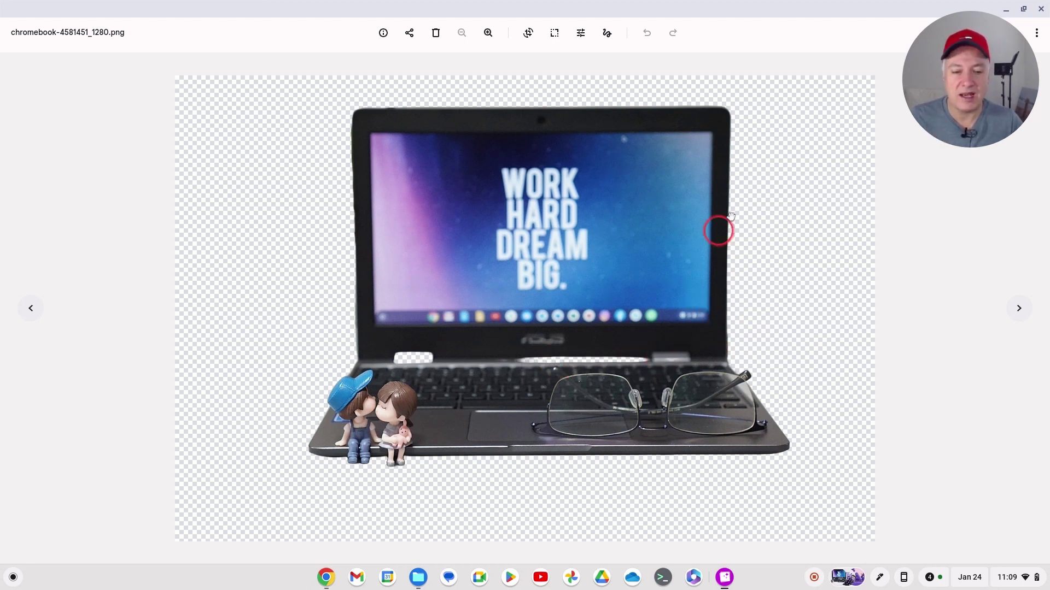
{"action": "left_click", "coordinate": [1039, 11]}
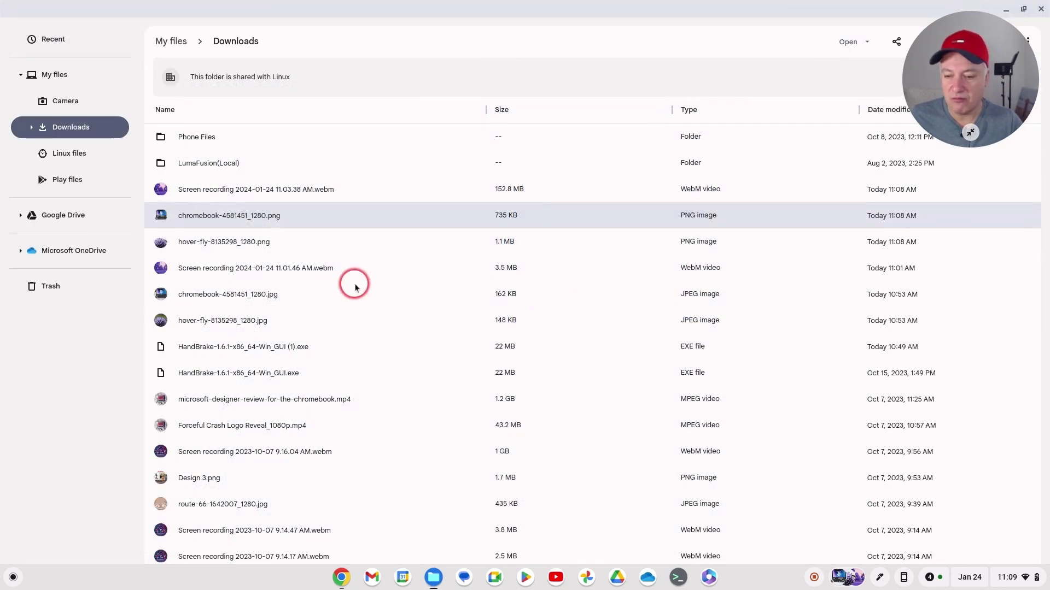
{"action": "double_click", "coordinate": [205, 295]}
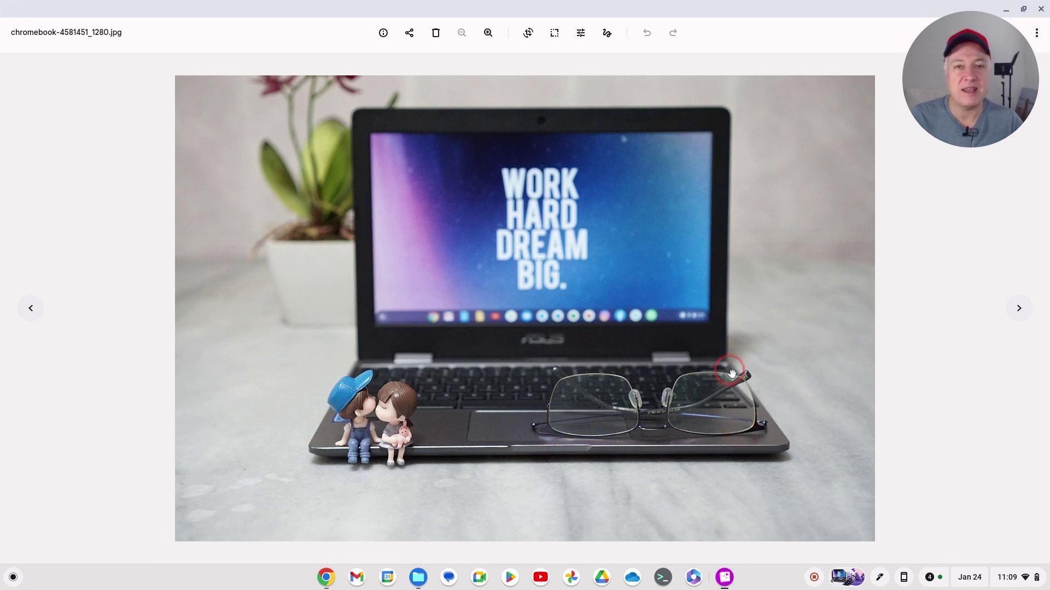
{"action": "left_click", "coordinate": [1040, 10]}
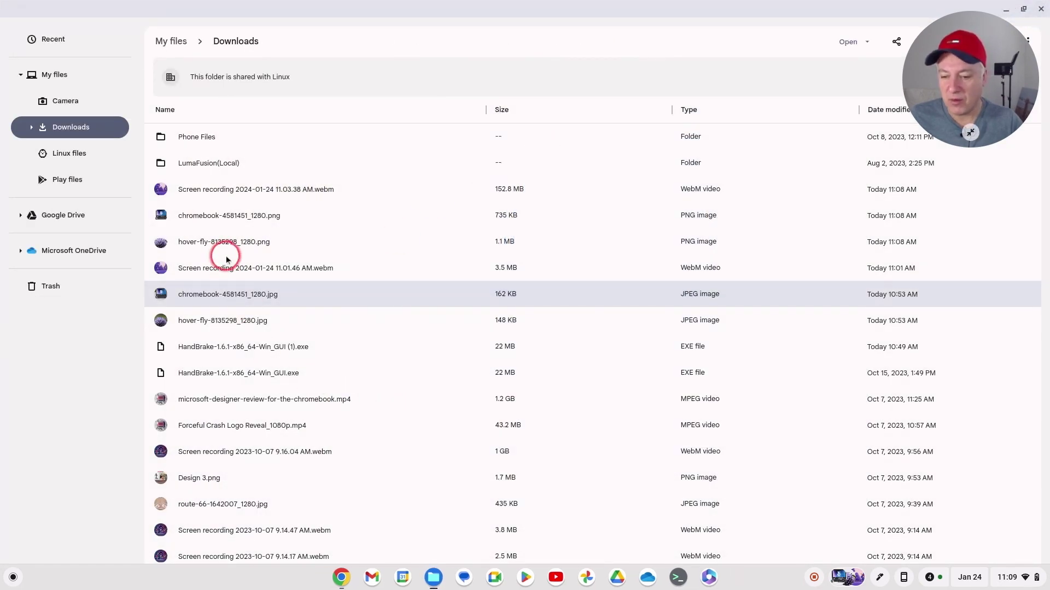
- Preview the hover-fly PNG cutout, then open Google Drive in the browser
{"action": "double_click", "coordinate": [206, 245]}
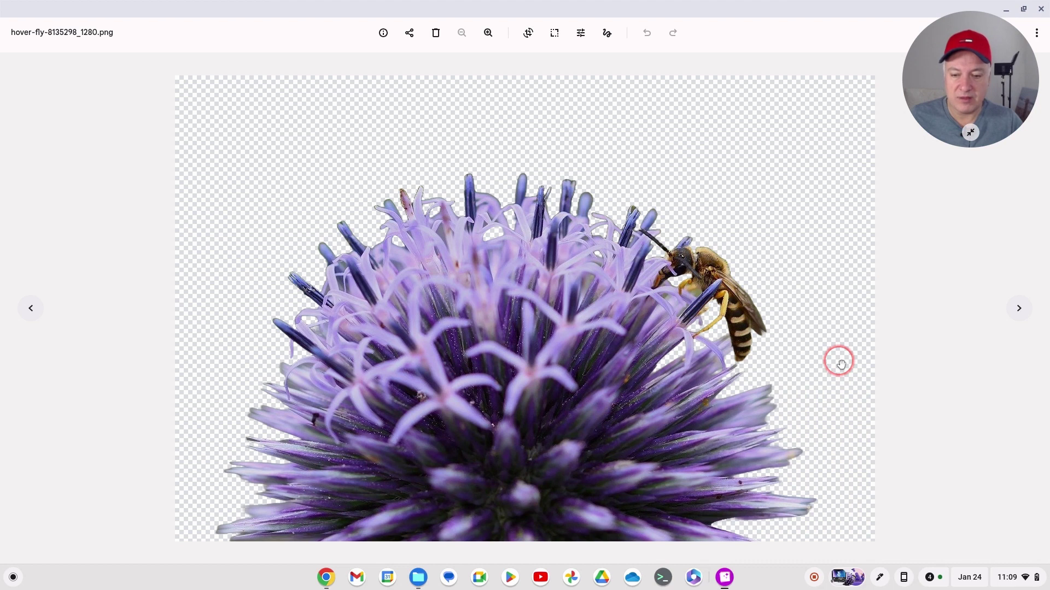
{"action": "left_click", "coordinate": [1042, 10]}
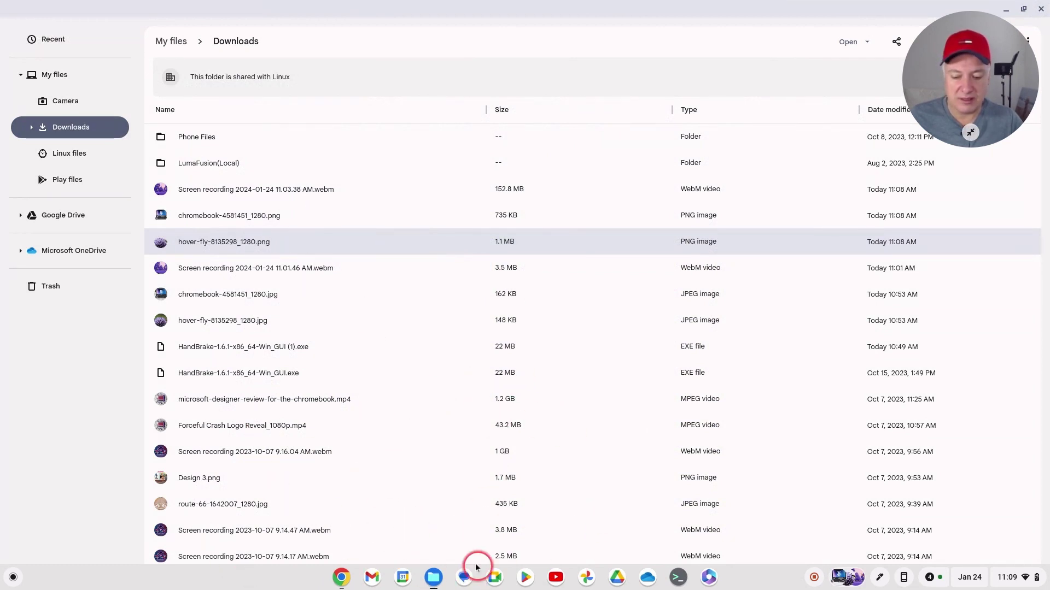
{"action": "left_click", "coordinate": [618, 578]}
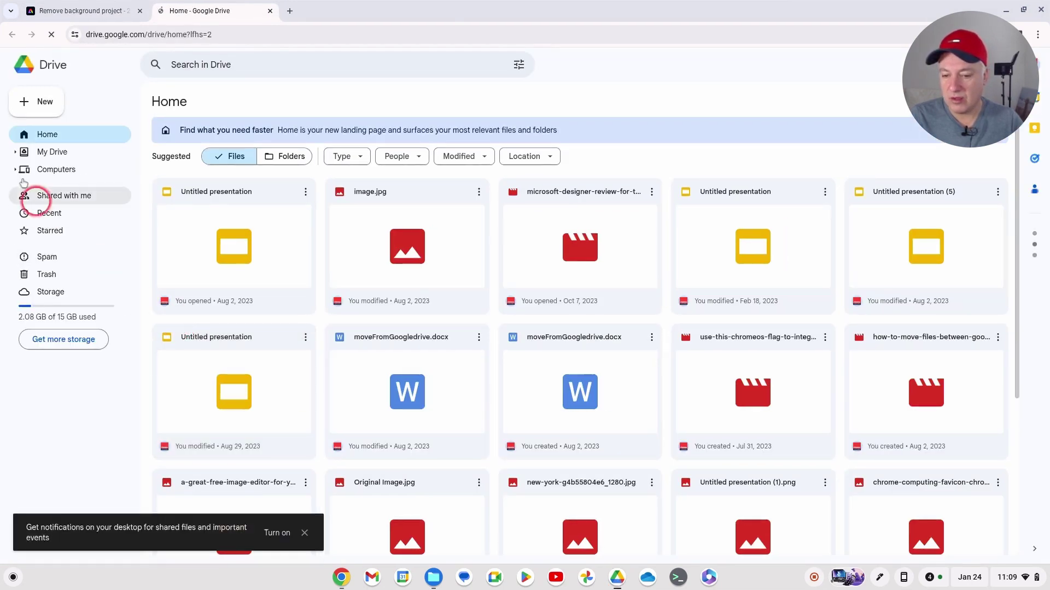
- Create a blank Google Slides presentation from Drive's New menu
{"action": "left_click", "coordinate": [41, 92]}
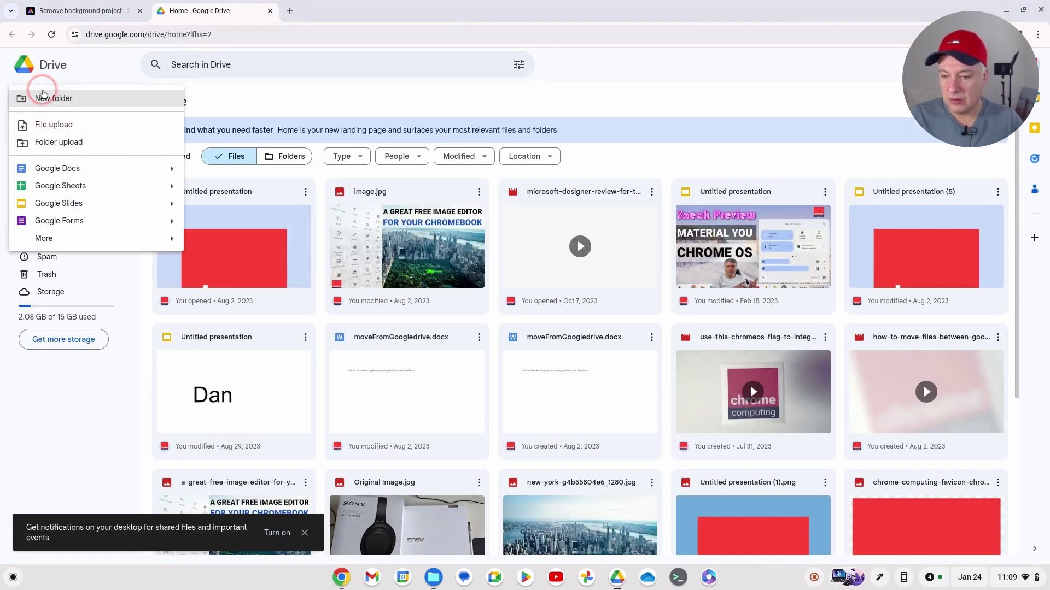
{"action": "mouse_move", "coordinate": [169, 203]}
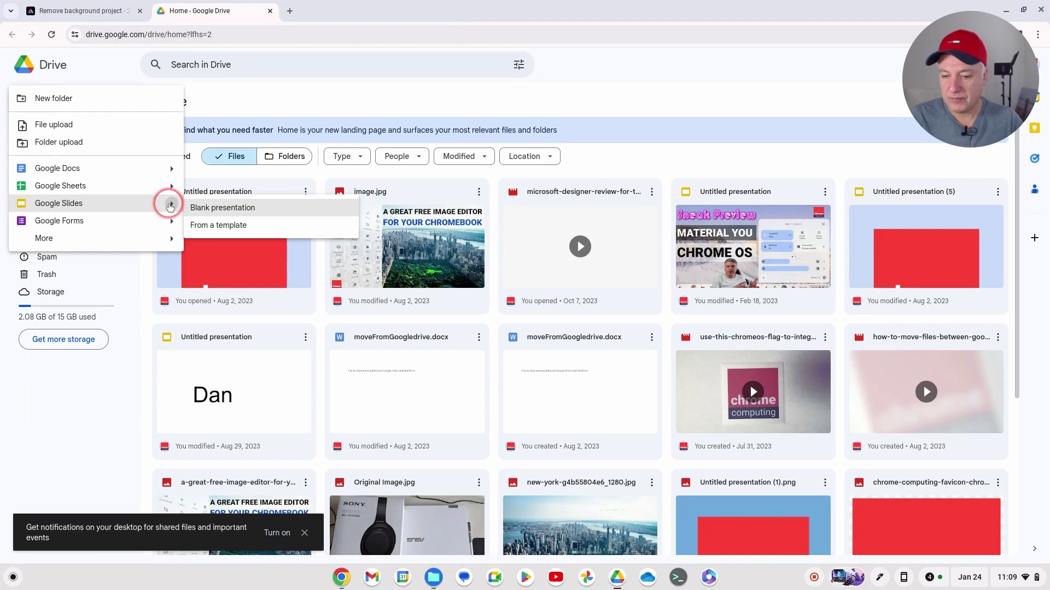
{"action": "left_click", "coordinate": [209, 212]}
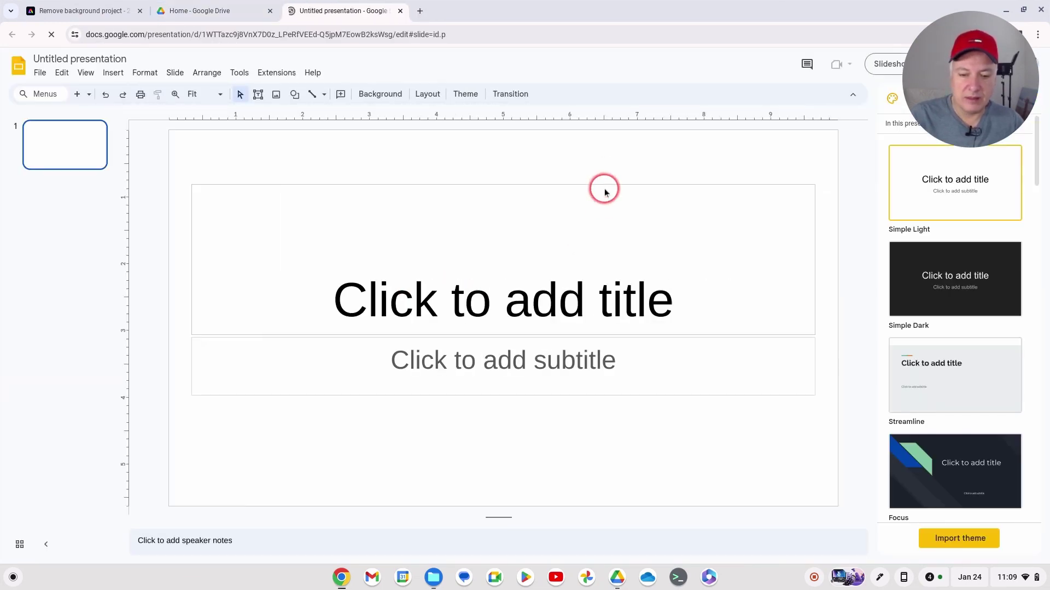
- Delete the title and subtitle placeholders from the first slide and dismiss the tip
{"action": "left_click", "coordinate": [603, 187]}
{"action": "key", "text": "Delete"}
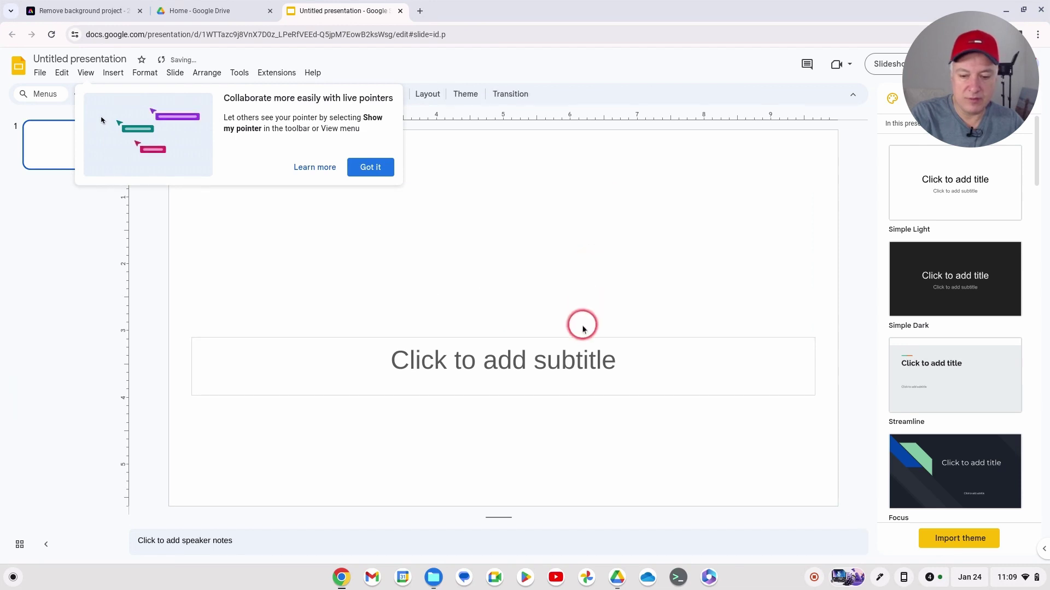
{"action": "left_click", "coordinate": [581, 338]}
{"action": "key", "text": "Delete"}
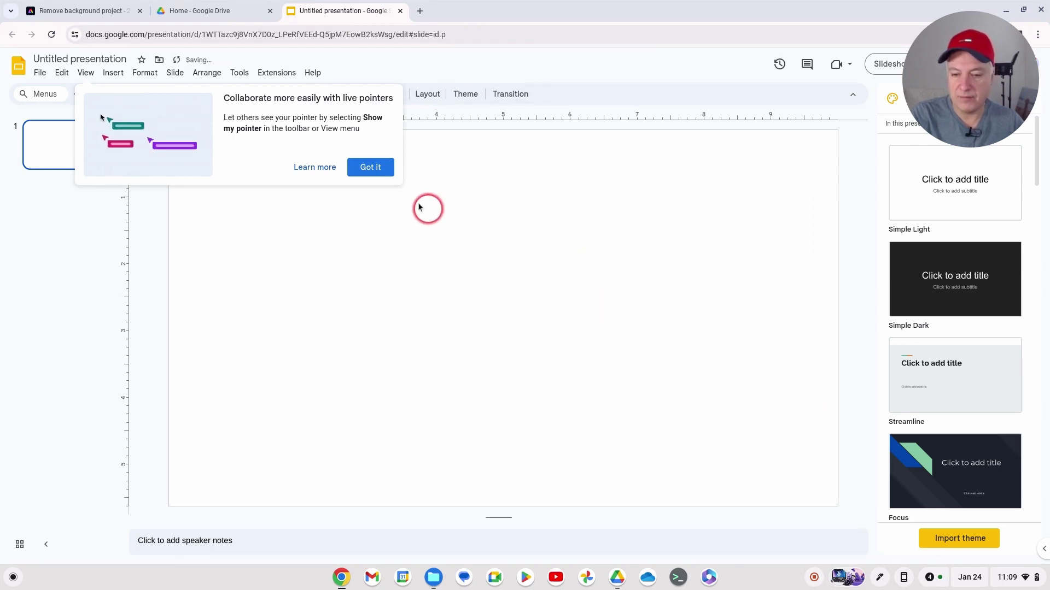
{"action": "left_click", "coordinate": [366, 166]}
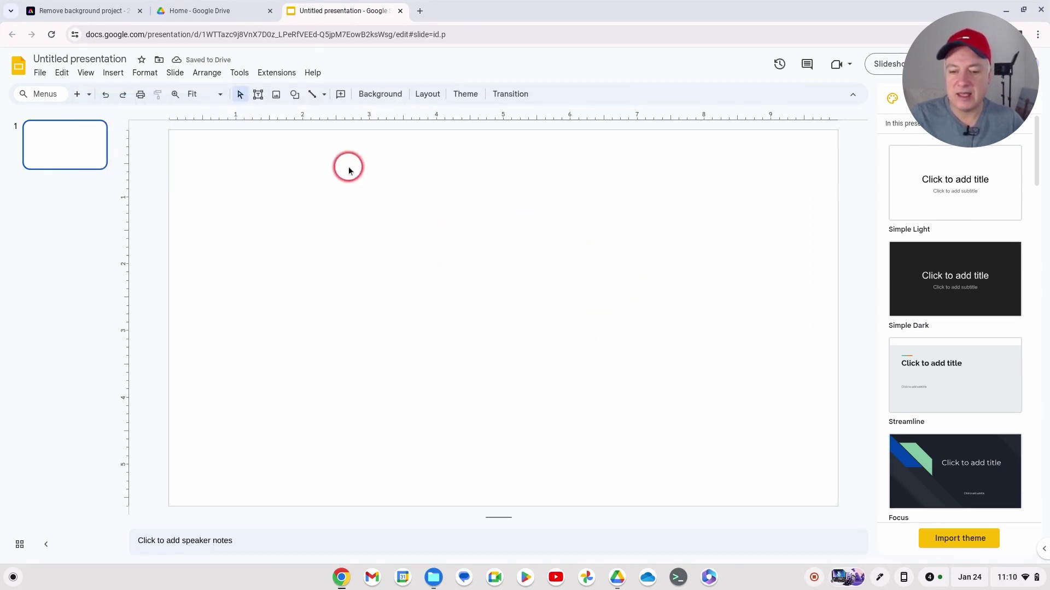
{"action": "left_click", "coordinate": [377, 94]}
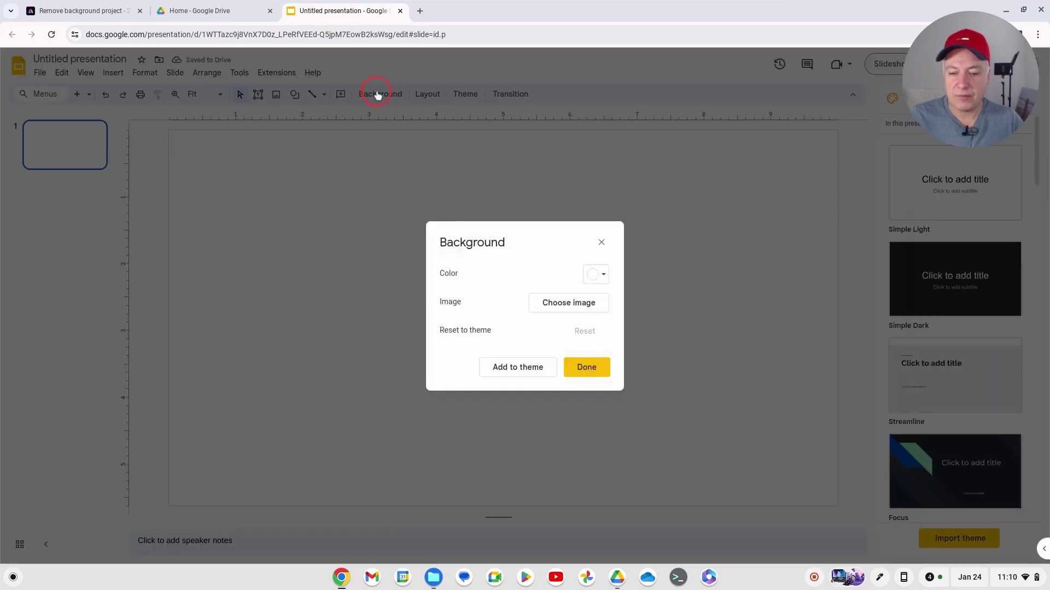
- Replace a trial dark-blue fill with the light-blue radial gradient swatch as the slide background
{"action": "left_click", "coordinate": [599, 274]}
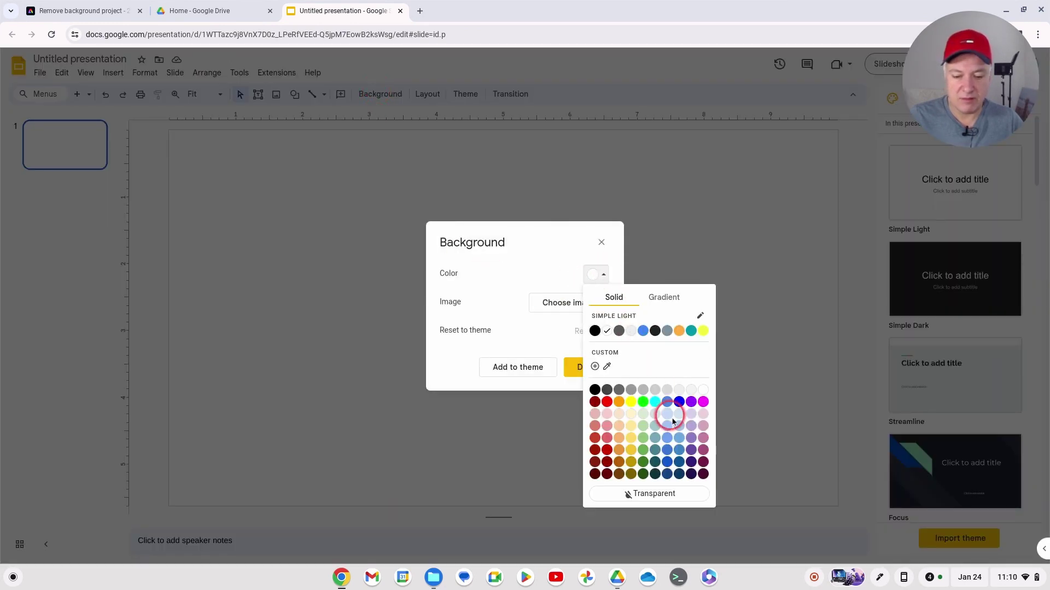
{"action": "left_click", "coordinate": [678, 451]}
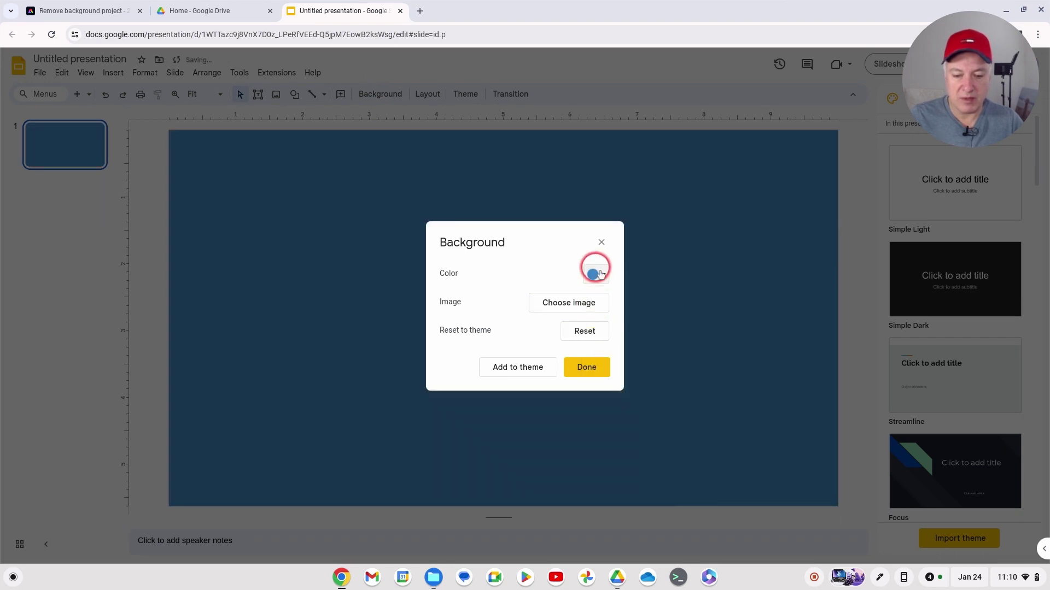
{"action": "left_click", "coordinate": [600, 273]}
{"action": "left_click", "coordinate": [663, 298]}
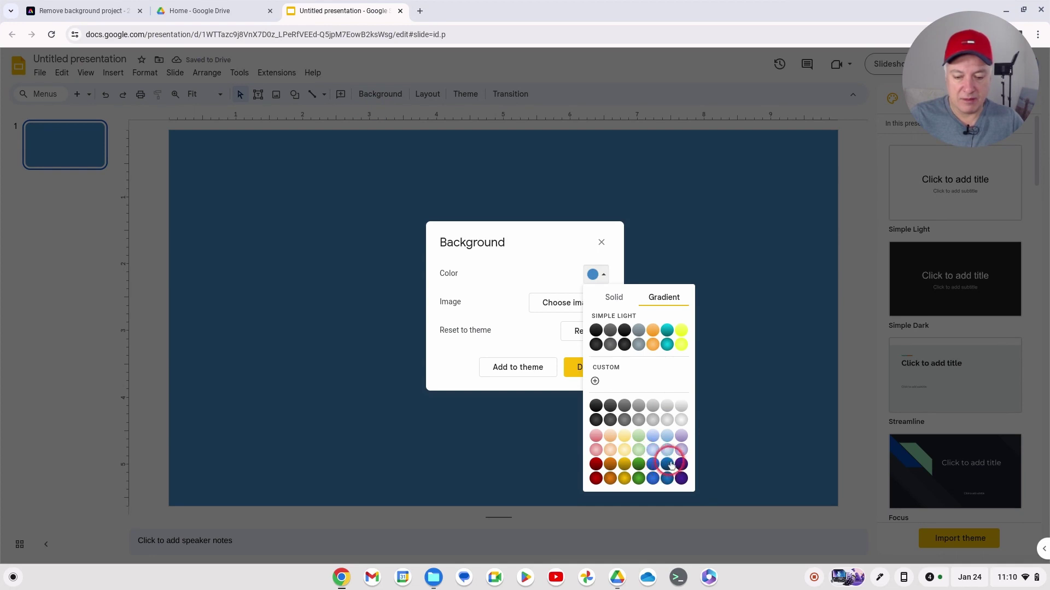
{"action": "left_click", "coordinate": [654, 450]}
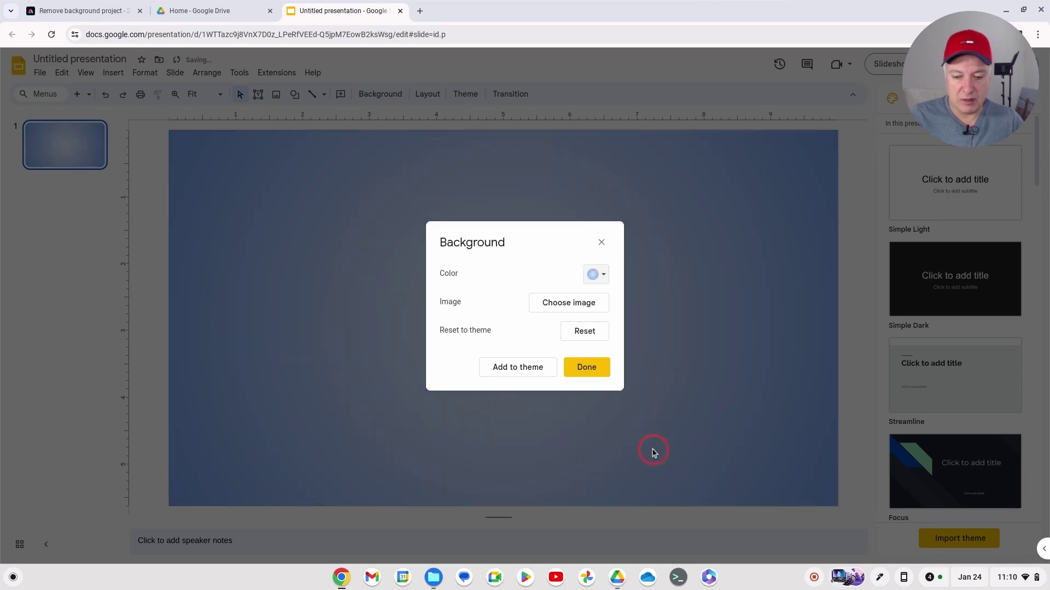
{"action": "left_click", "coordinate": [584, 372]}
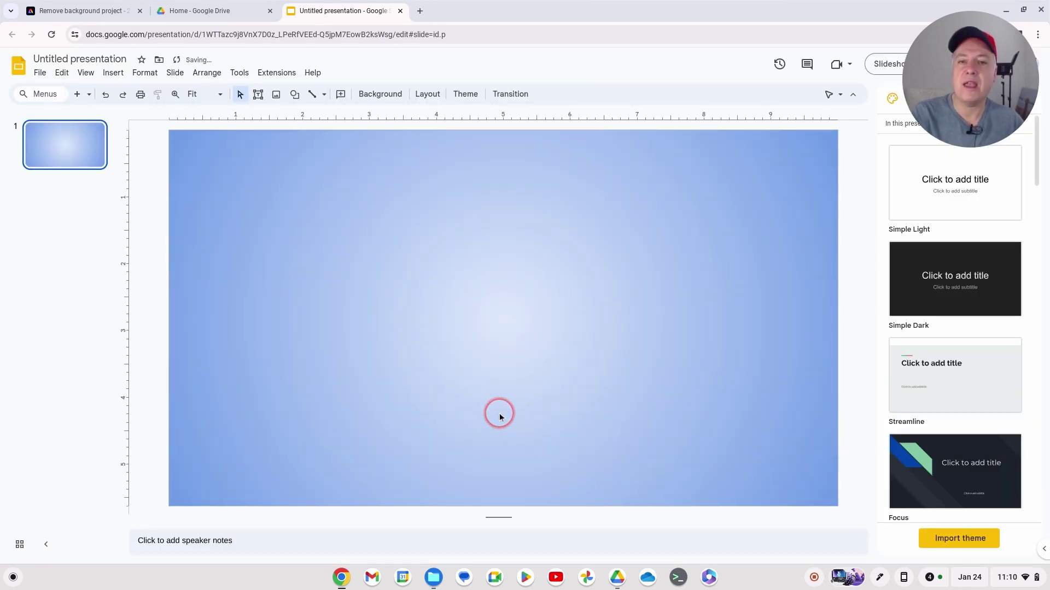
{"action": "left_click", "coordinate": [113, 74]}
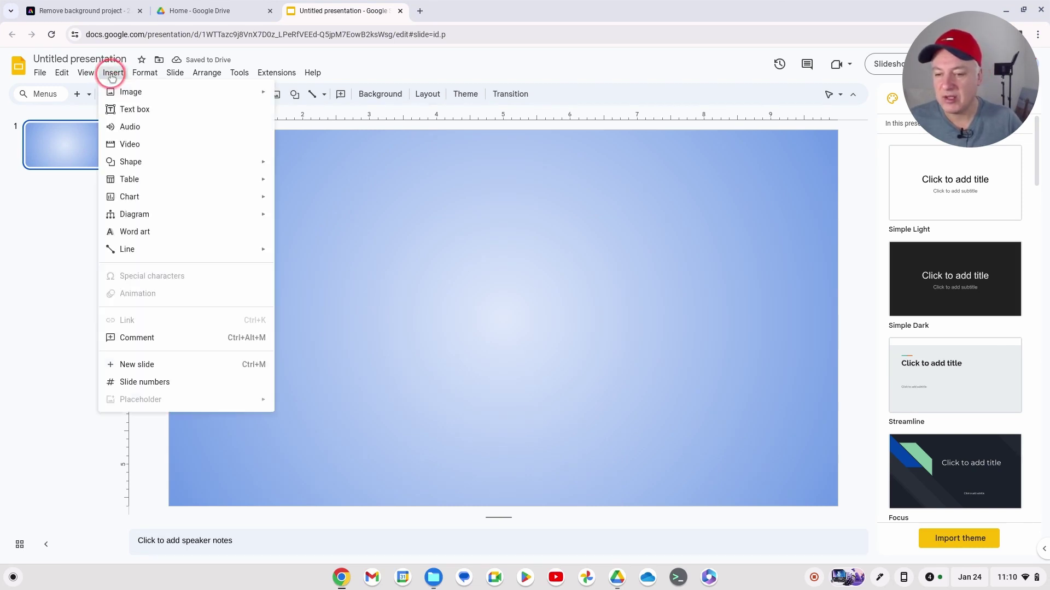
{"action": "mouse_move", "coordinate": [169, 93]}
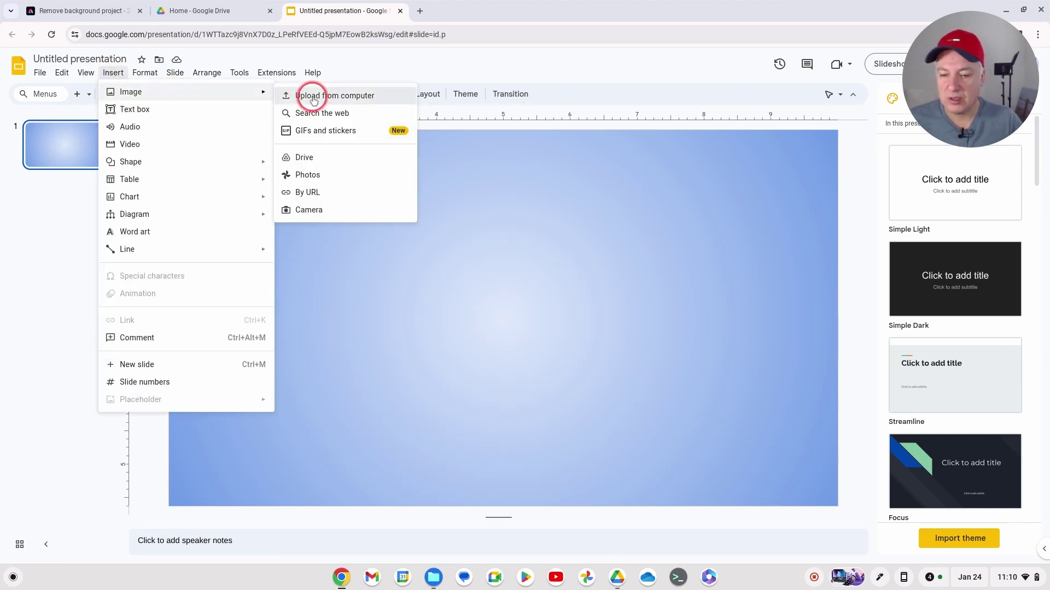
{"action": "left_click", "coordinate": [314, 101]}
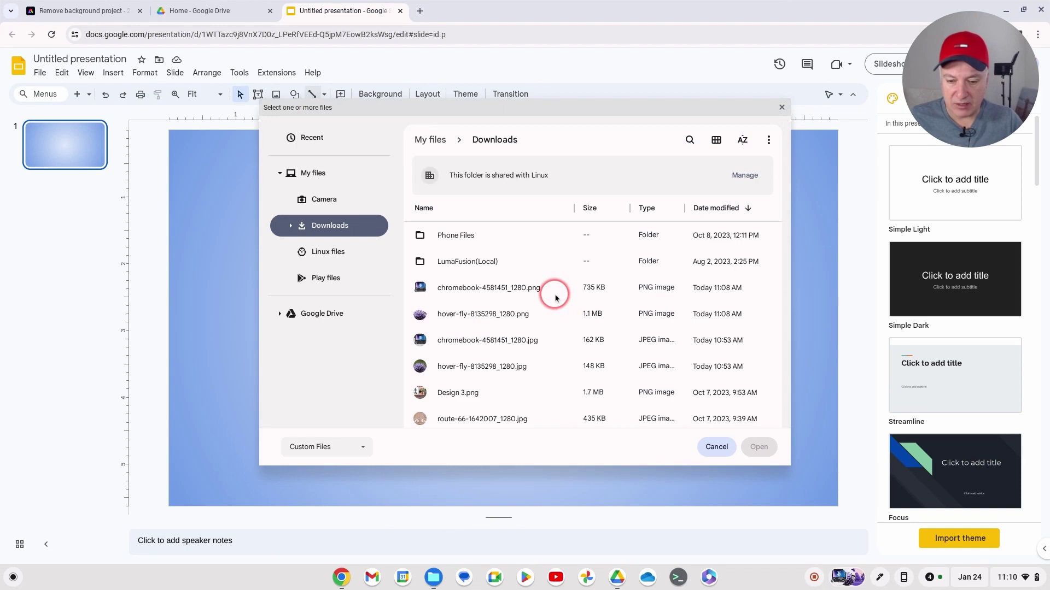
{"action": "left_click", "coordinate": [481, 366]}
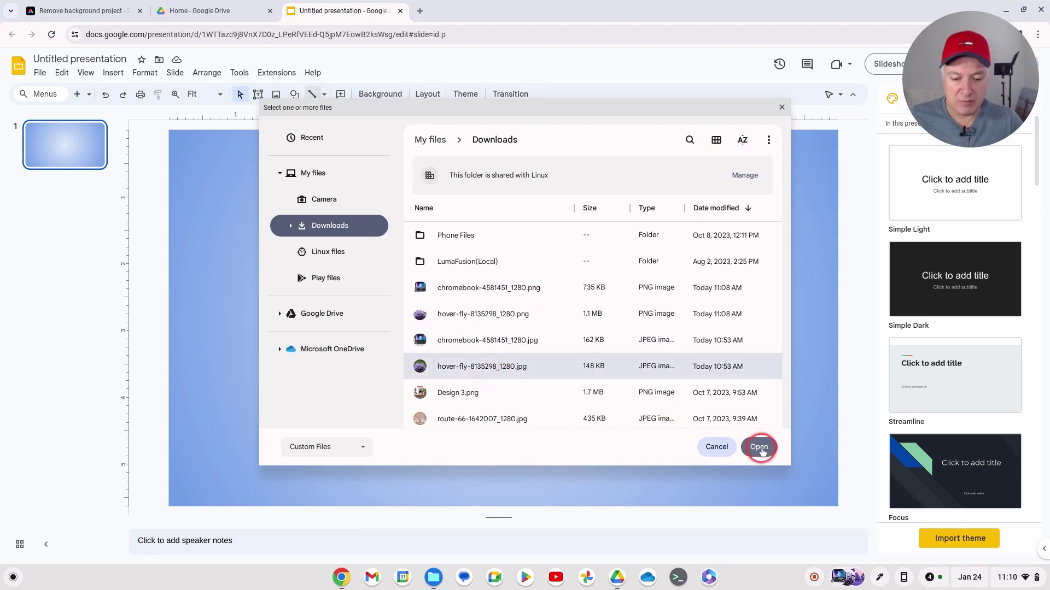
{"action": "left_click", "coordinate": [759, 448]}
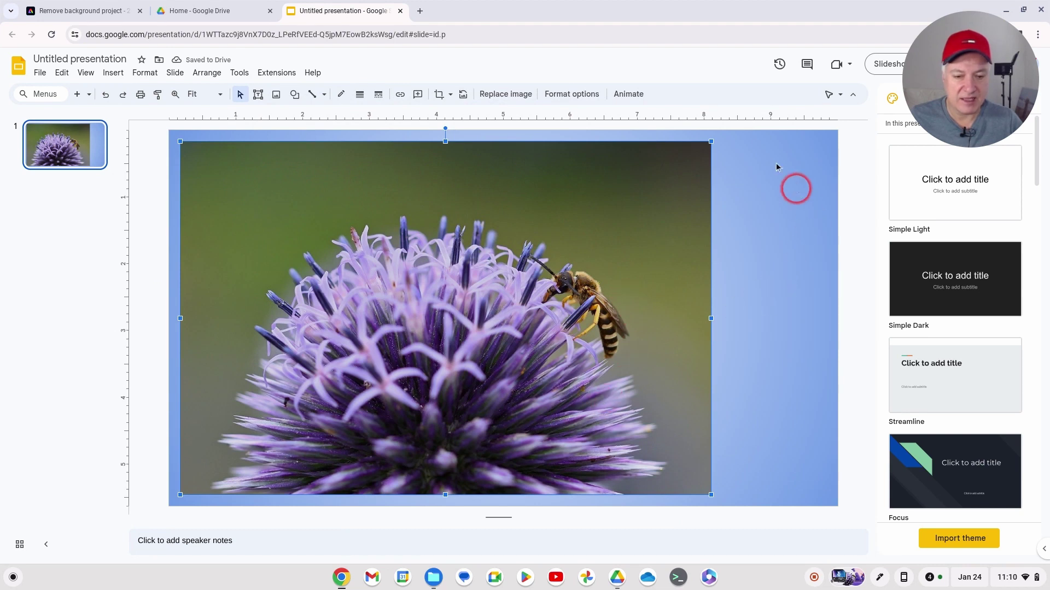
{"action": "left_click_drag", "start_coordinate": [402, 213], "coordinate": [472, 239]}
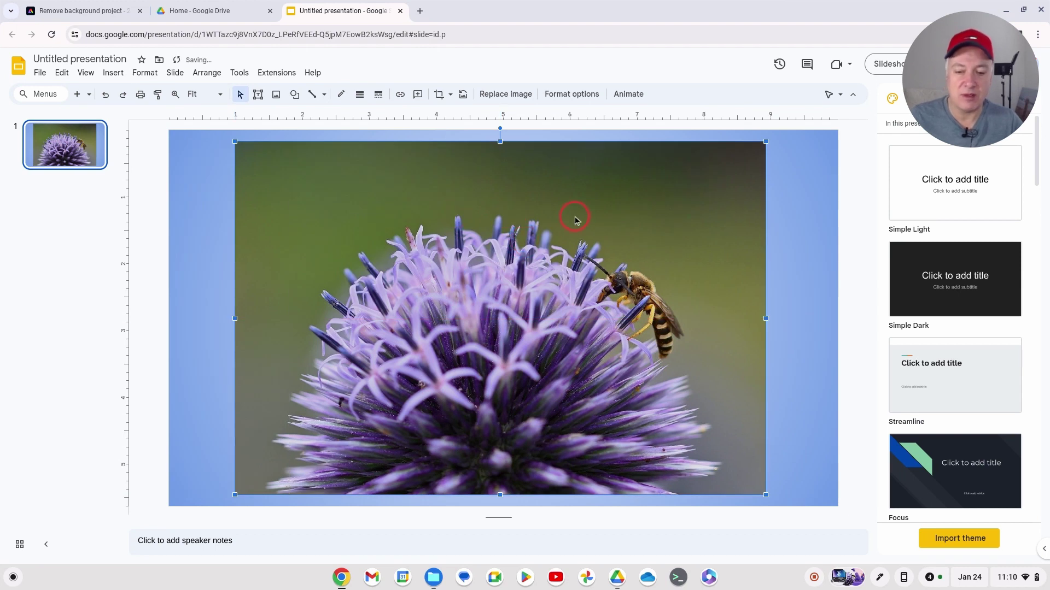
{"action": "key", "text": "Delete"}
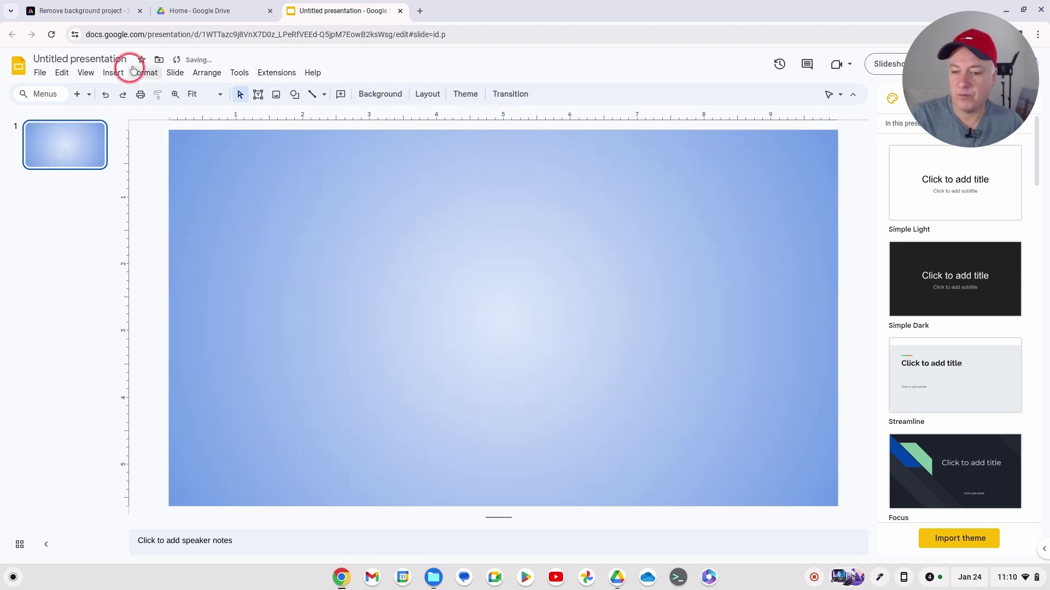
- Upload hover-fly-8135298_1280.png from the computer onto the slide
{"action": "left_click", "coordinate": [113, 72]}
{"action": "left_click", "coordinate": [122, 93]}
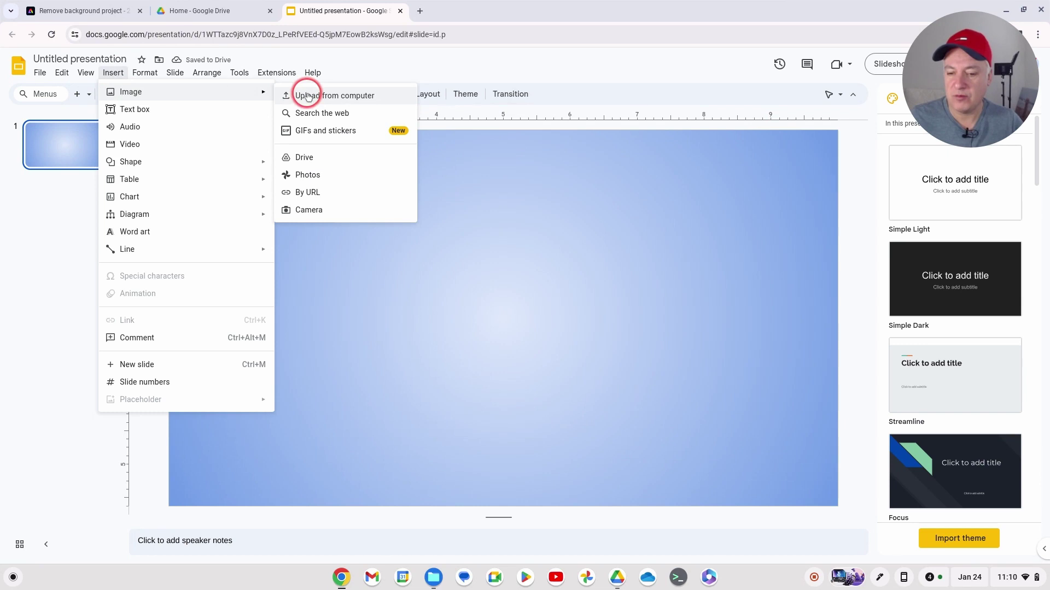
{"action": "left_click", "coordinate": [306, 96]}
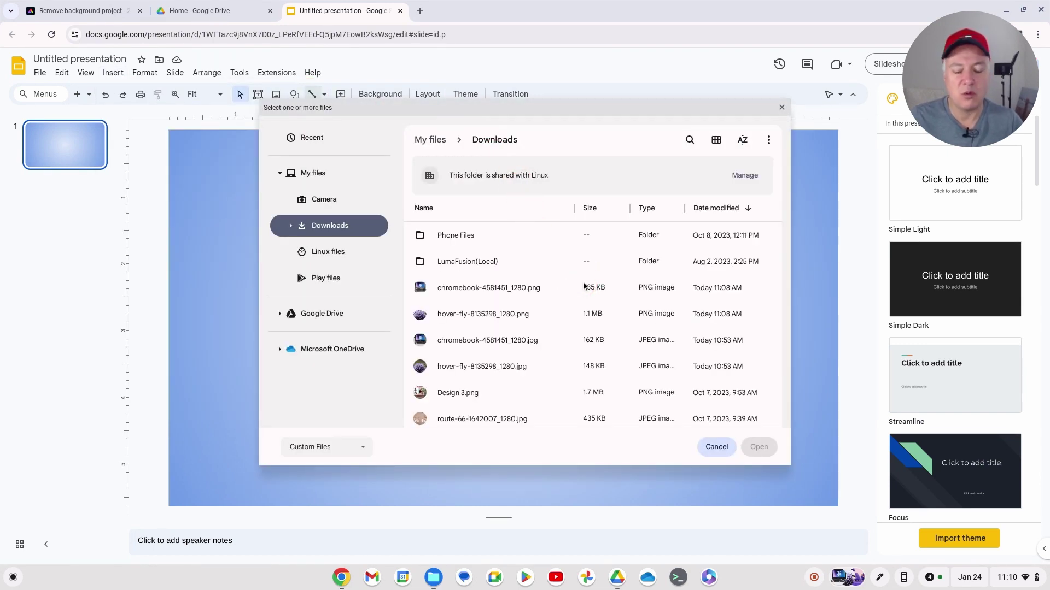
{"action": "left_click", "coordinate": [496, 320]}
{"action": "left_click", "coordinate": [749, 448]}
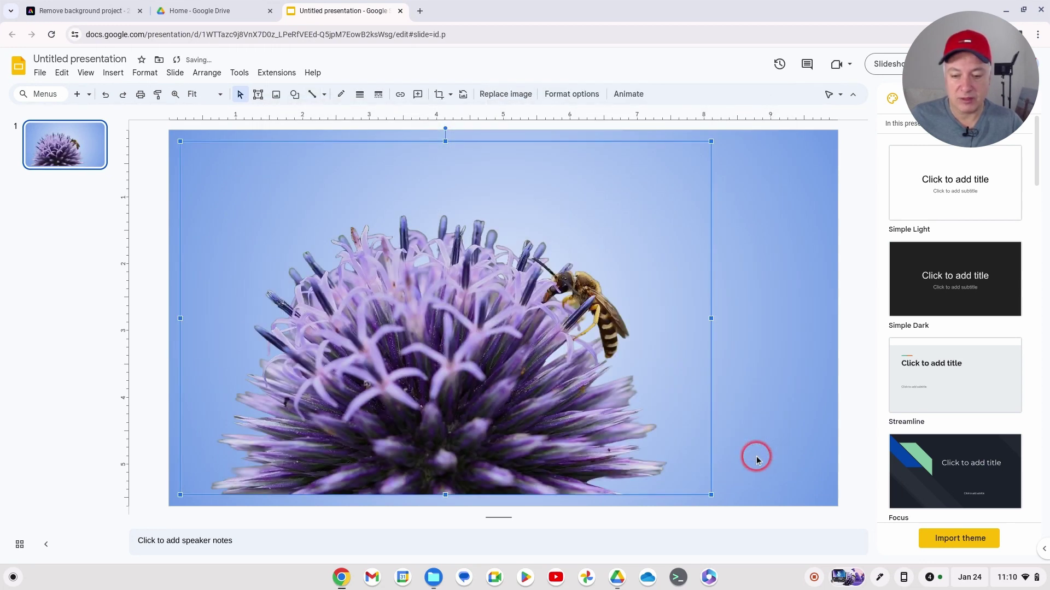
- Shift the flower cutout right and down over the blue gradient, then deselect it
{"action": "left_click_drag", "start_coordinate": [396, 310], "coordinate": [458, 319]}
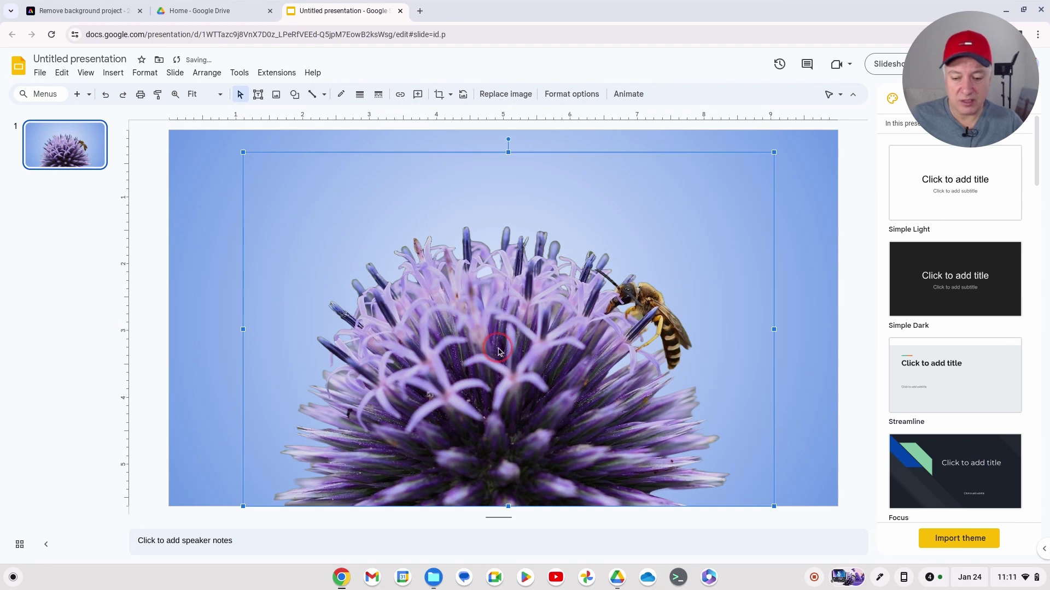
{"action": "left_click", "coordinate": [862, 276]}
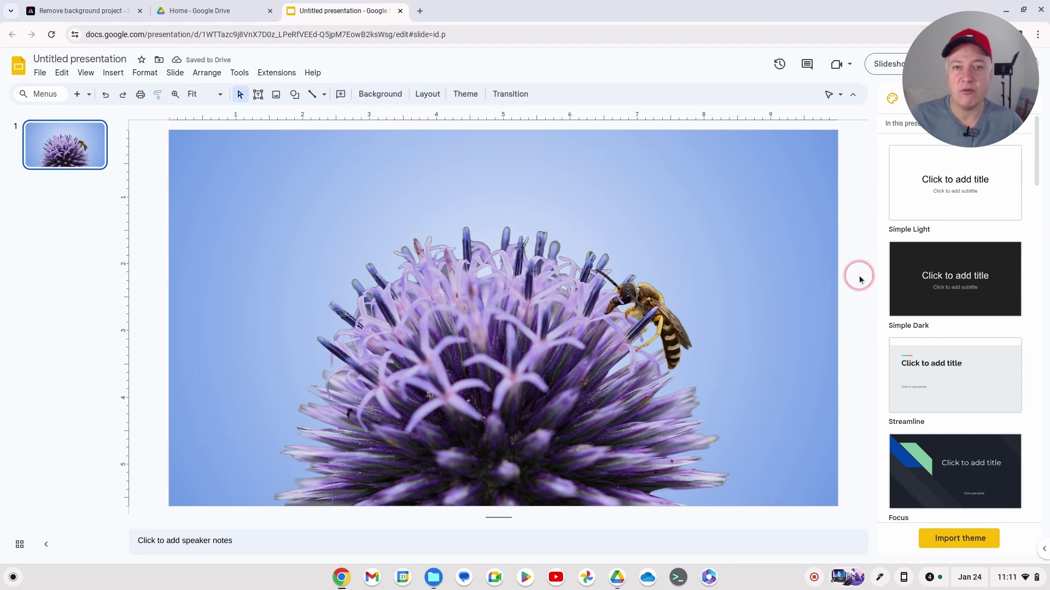
{"action": "left_click", "coordinate": [39, 73]}
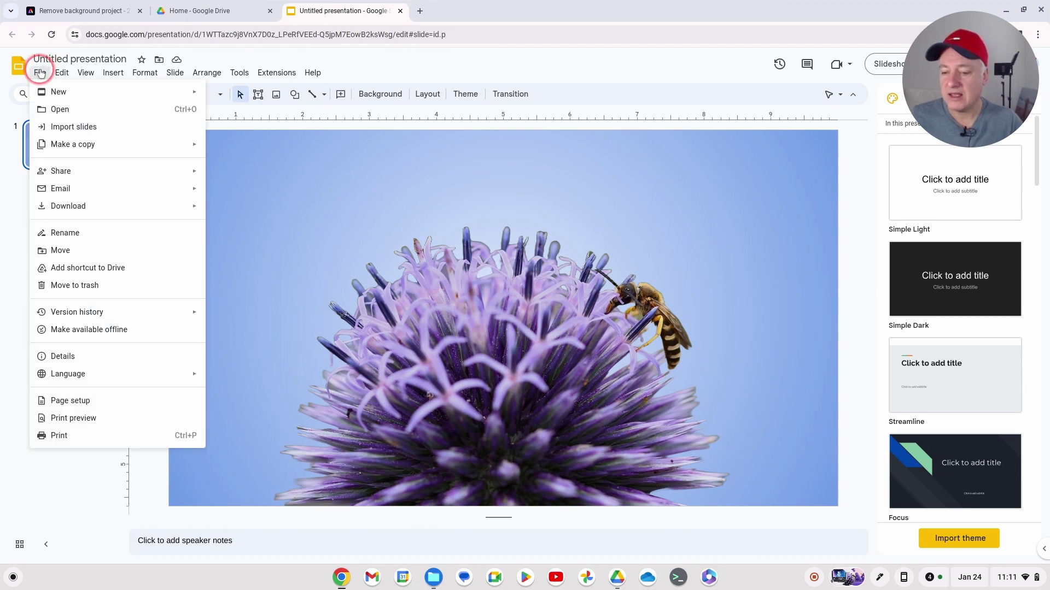
- Dismiss the Download options without exporting and close the Slides presentation tab
{"action": "mouse_move", "coordinate": [75, 206]}
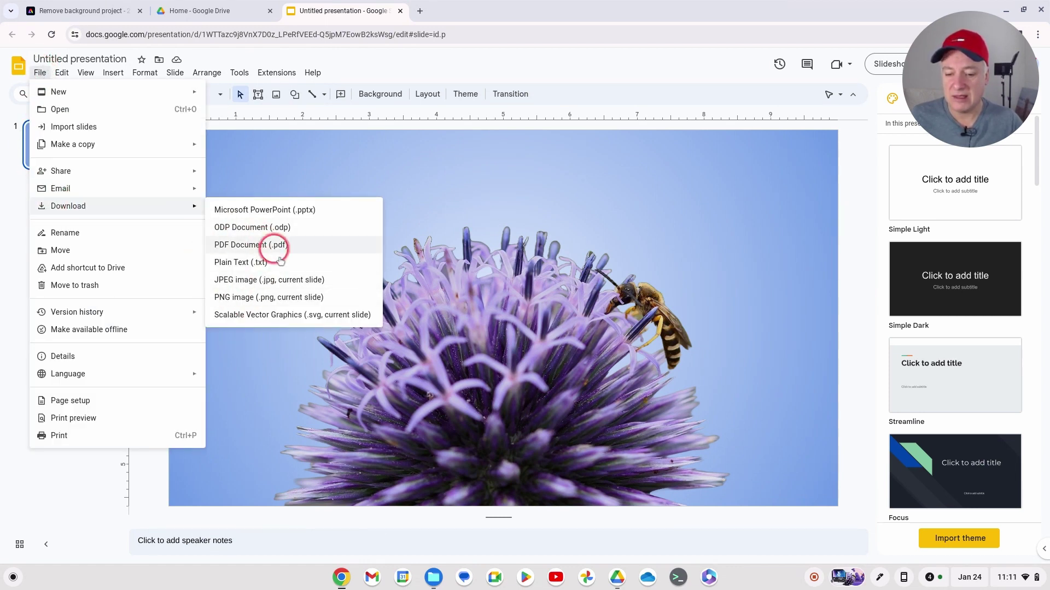
{"action": "left_click", "coordinate": [861, 268]}
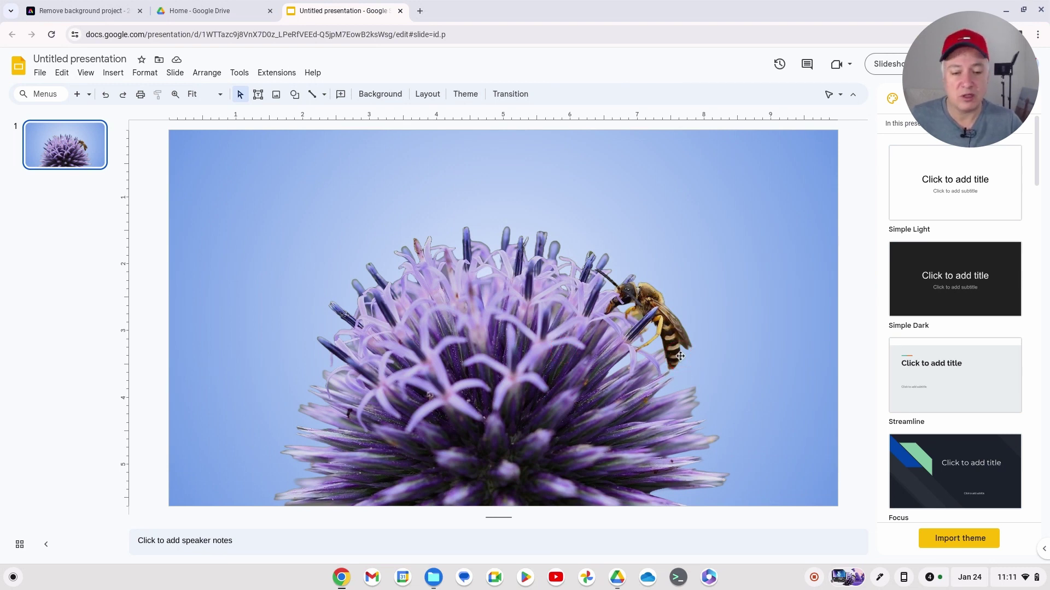
{"action": "left_click", "coordinate": [399, 12]}
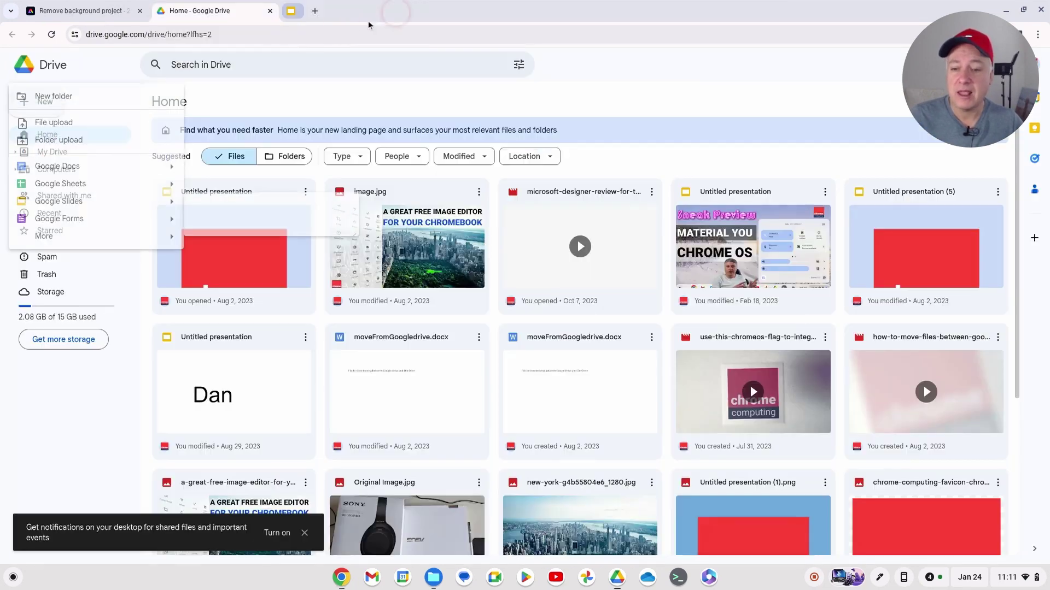